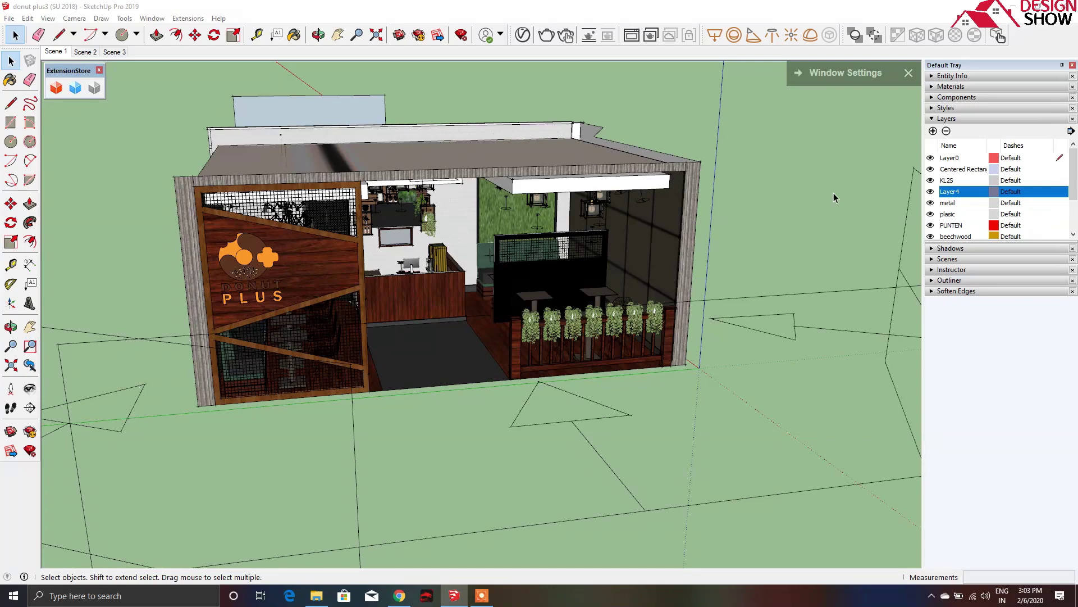
# Orbit and zoom around the café model, briefly checking the Project-12 folder.
pyautogui.moveTo(648, 200); pyautogui.dragTo(422, 283, button='middle')
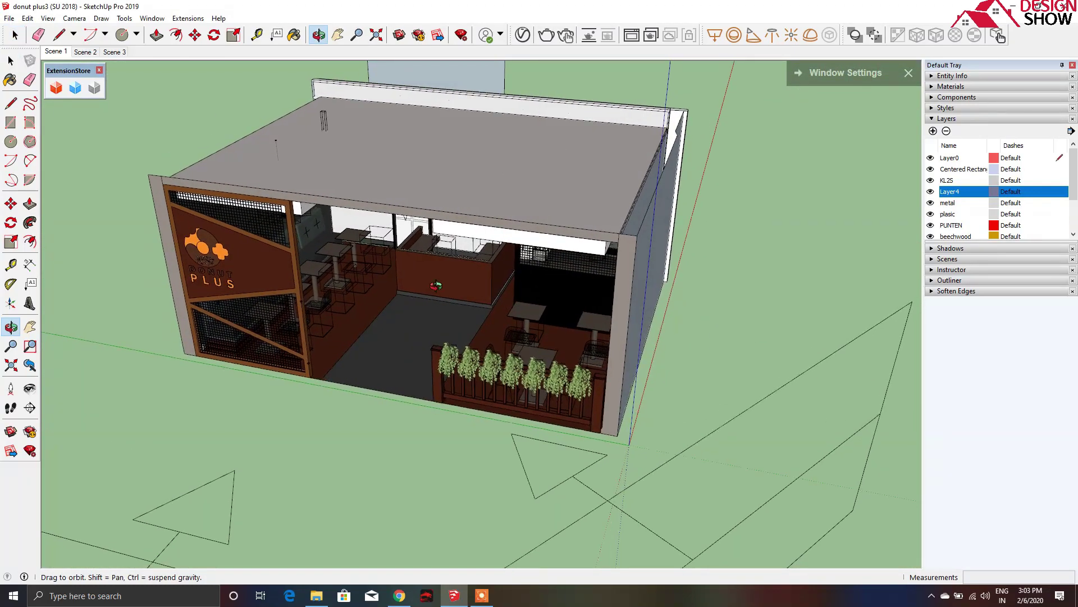
pyautogui.moveTo(422, 282); pyautogui.dragTo(223, 259, button='middle')
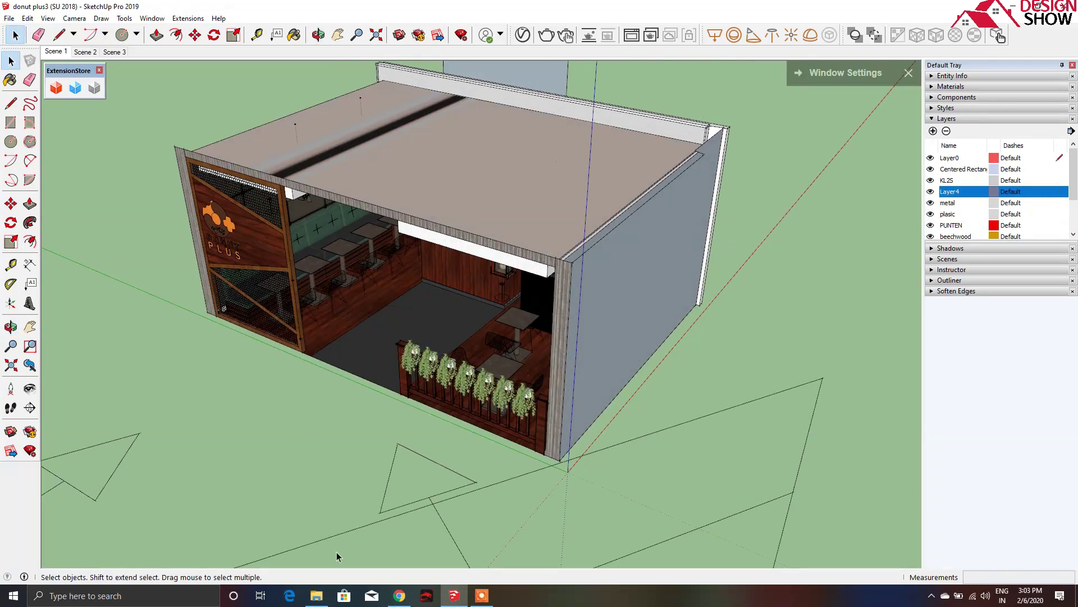
pyautogui.click(317, 595)
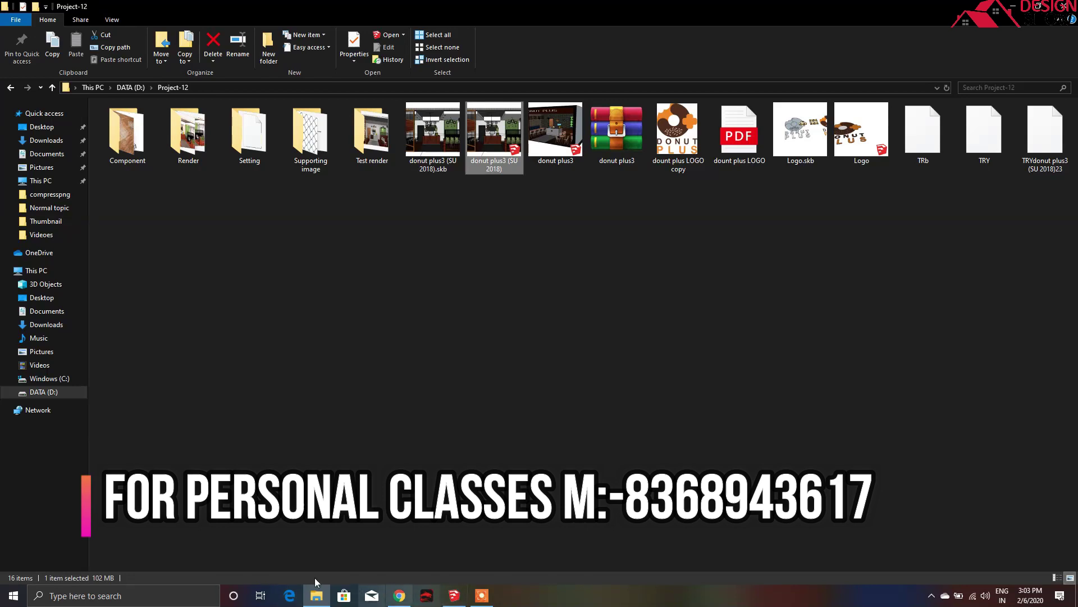
pyautogui.click(454, 596)
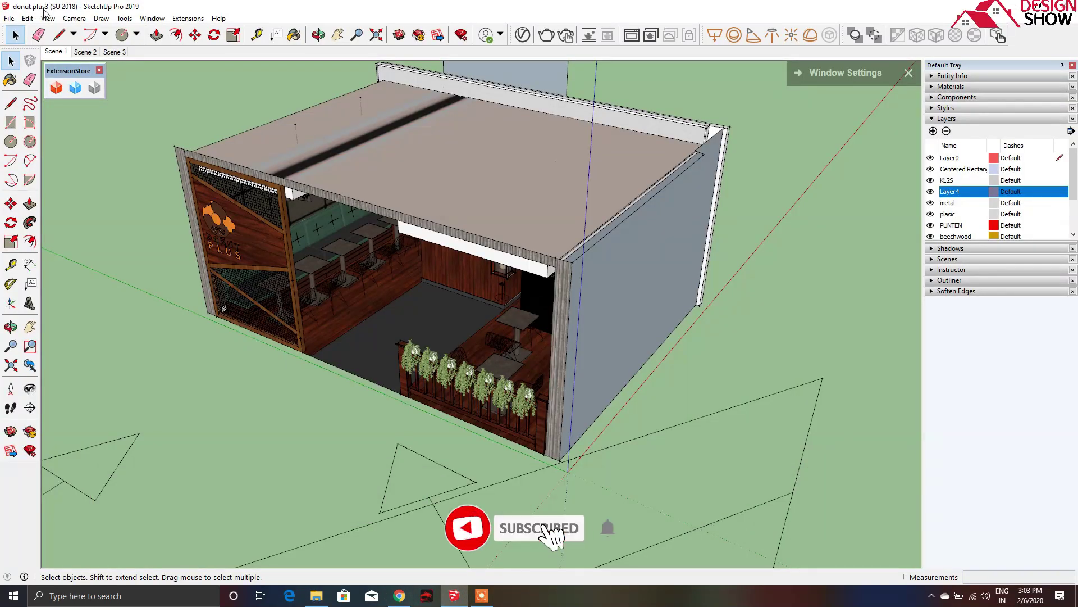
pyautogui.moveTo(458, 232); pyautogui.dragTo(377, 296, button='middle')
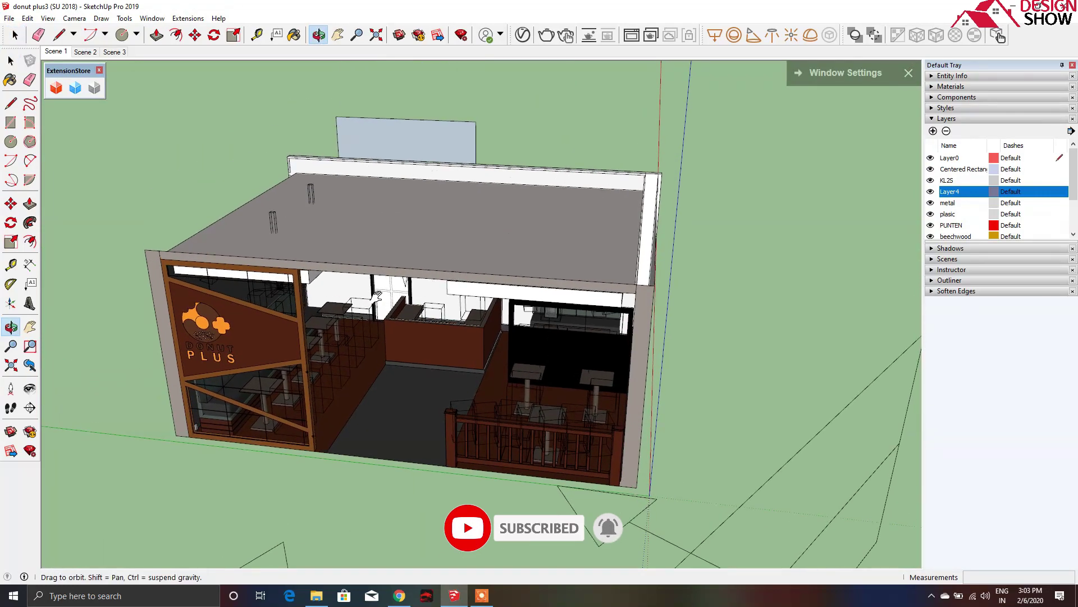
pyautogui.scroll(5, 362, 292)
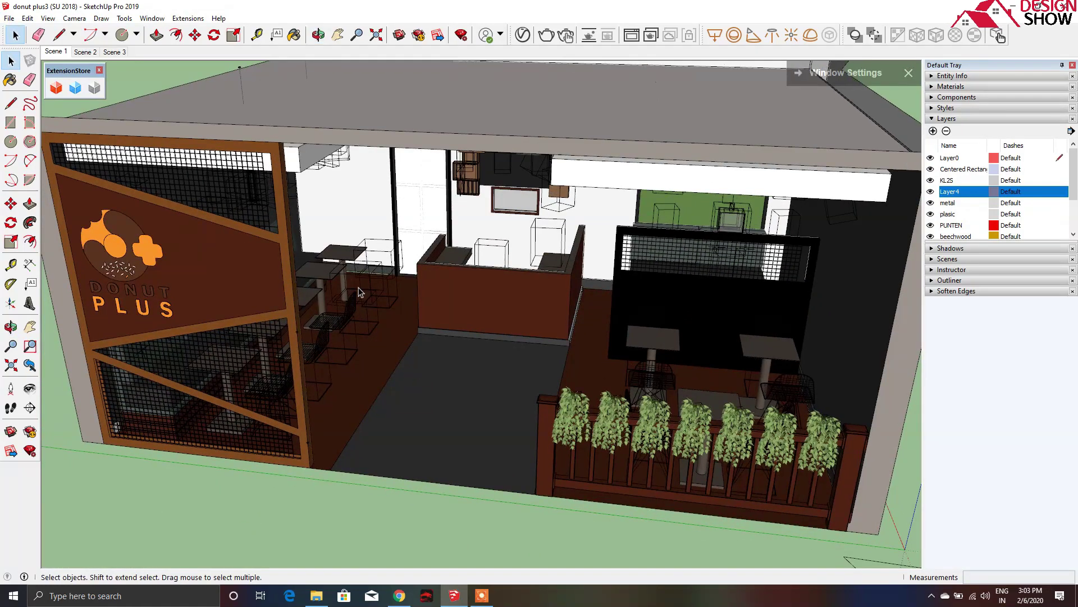
pyautogui.moveTo(359, 291)
pyautogui.mouseDown(button='middle')
pyautogui.moveTo(239, 199)
pyautogui.moveTo(554, 222)
pyautogui.moveTo(332, 207)
pyautogui.moveTo(728, 220)
pyautogui.moveTo(753, 264)
pyautogui.mouseUp(button='middle')
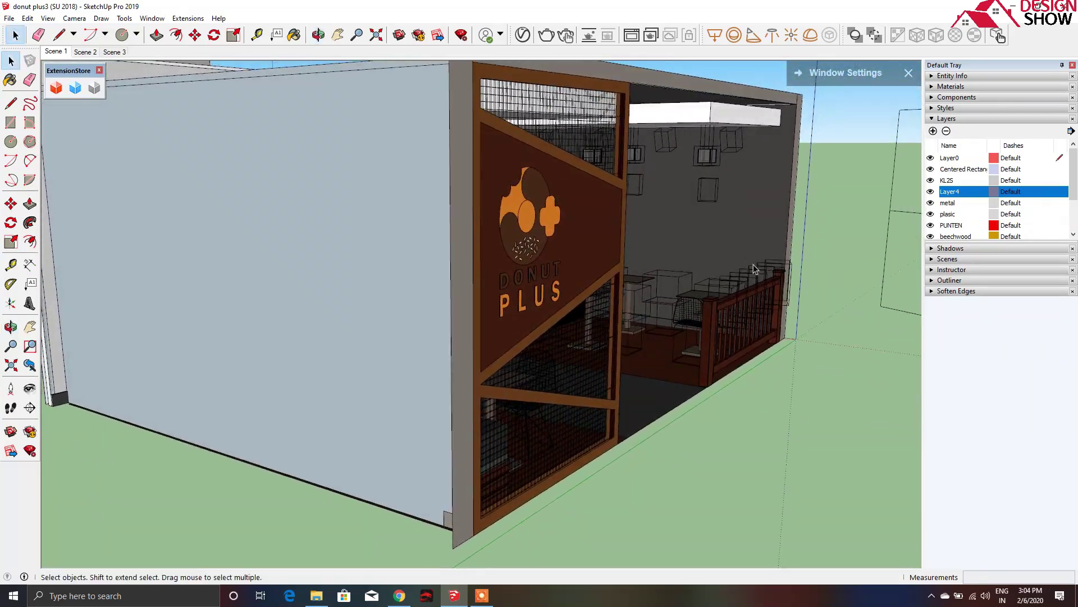
pyautogui.scroll(3, 759, 309)
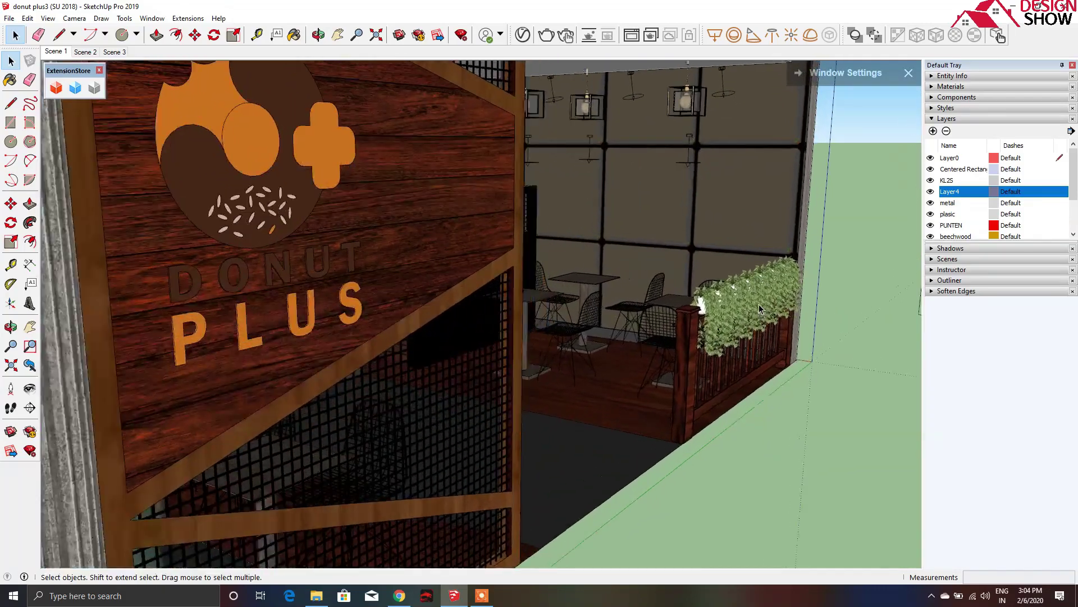
pyautogui.moveTo(760, 309)
pyautogui.mouseDown(button='middle')
pyautogui.moveTo(517, 300)
pyautogui.moveTo(456, 220)
pyautogui.mouseUp(button='middle')
pyautogui.scroll(-5, 517, 301)
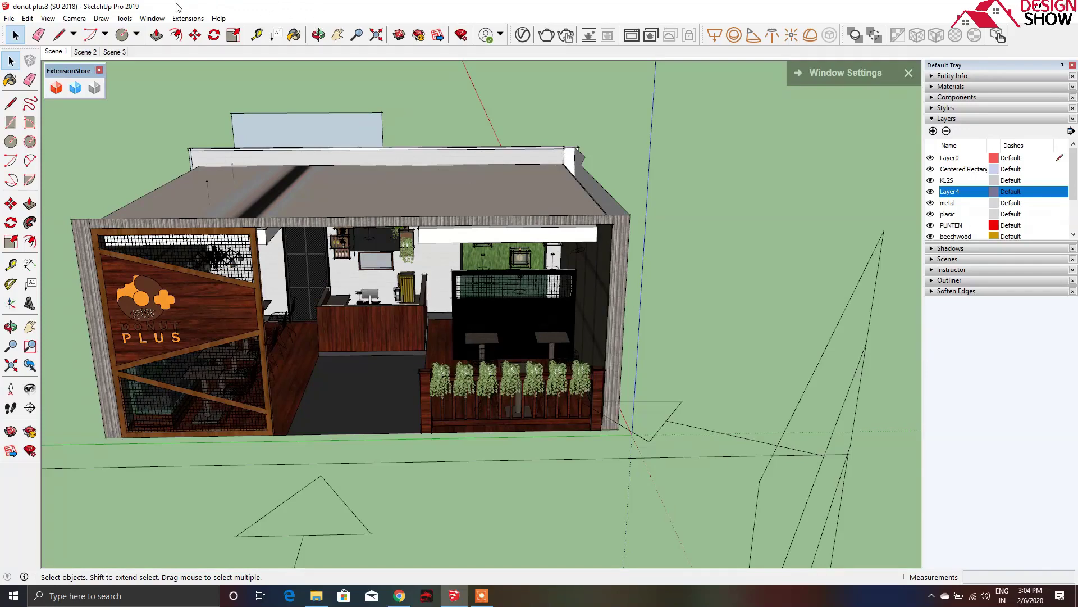
# Show Model Info statistics: 1167 component instances, 4801 groups, 154 materials, 11 layers.
pyautogui.click(185, 18)
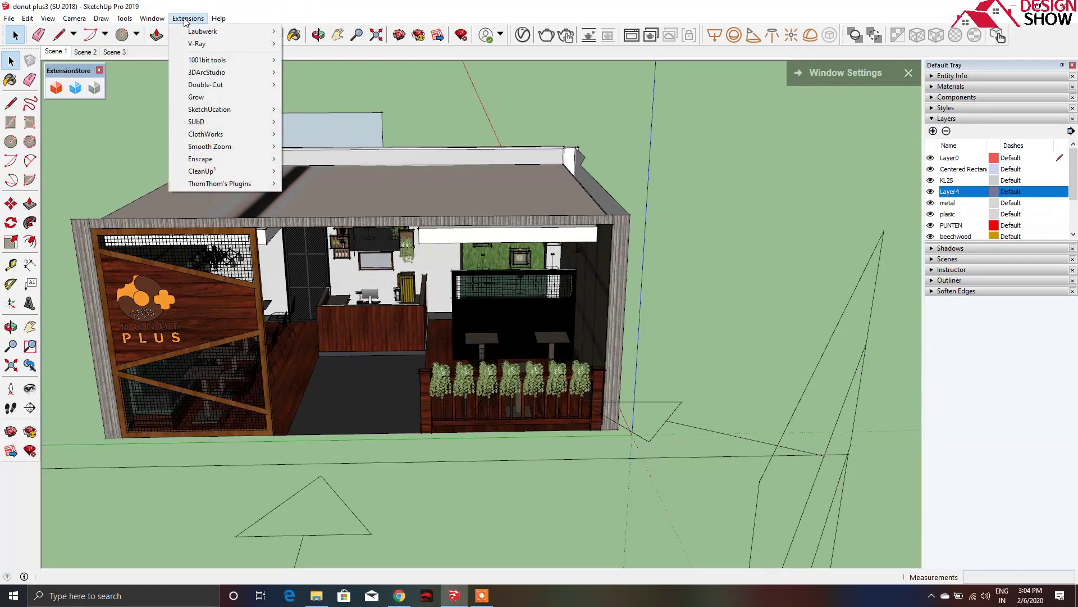
pyautogui.click(181, 77)
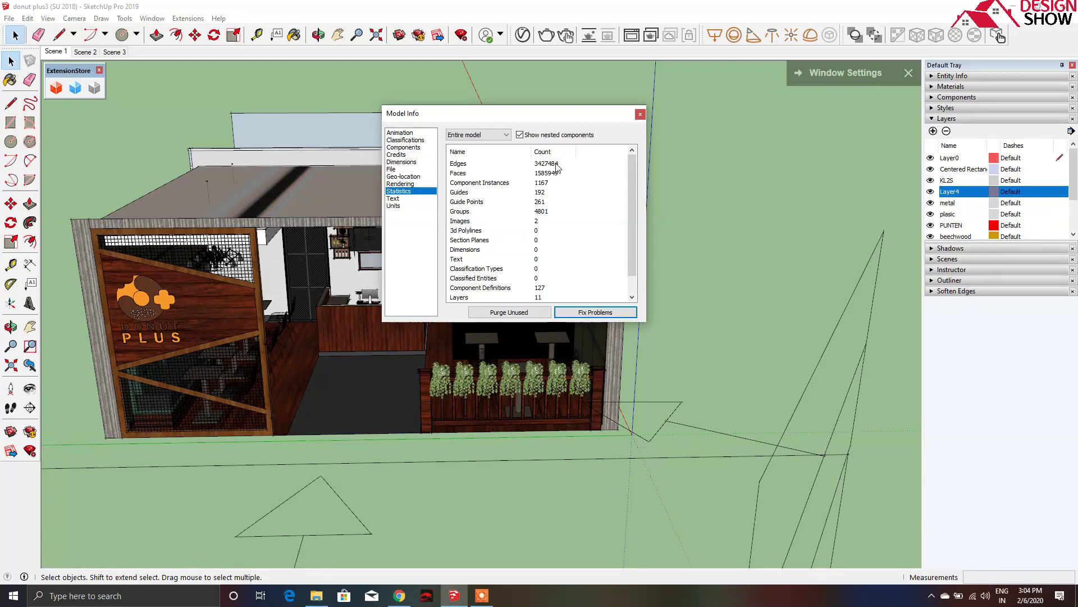
pyautogui.scroll(-1, 556, 212)
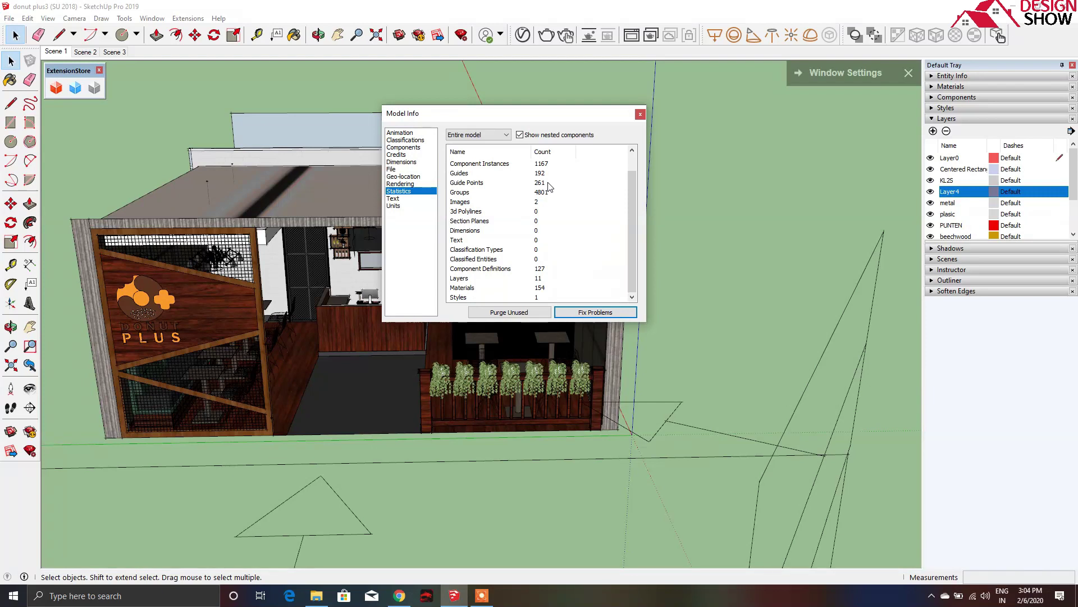
pyautogui.moveTo(556, 120); pyautogui.dragTo(545, 122)
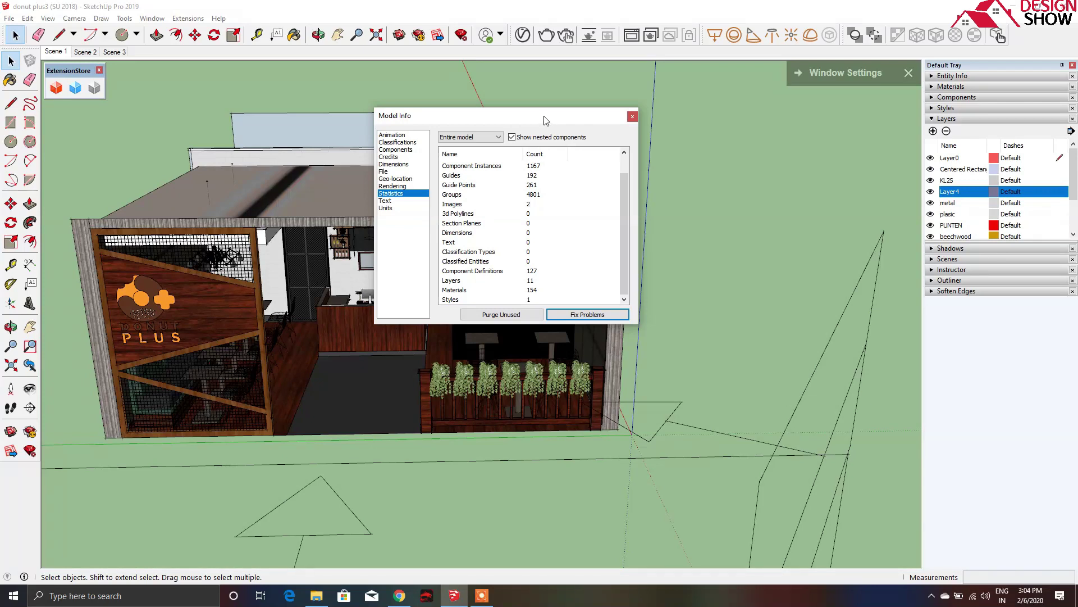
pyautogui.click(497, 139)
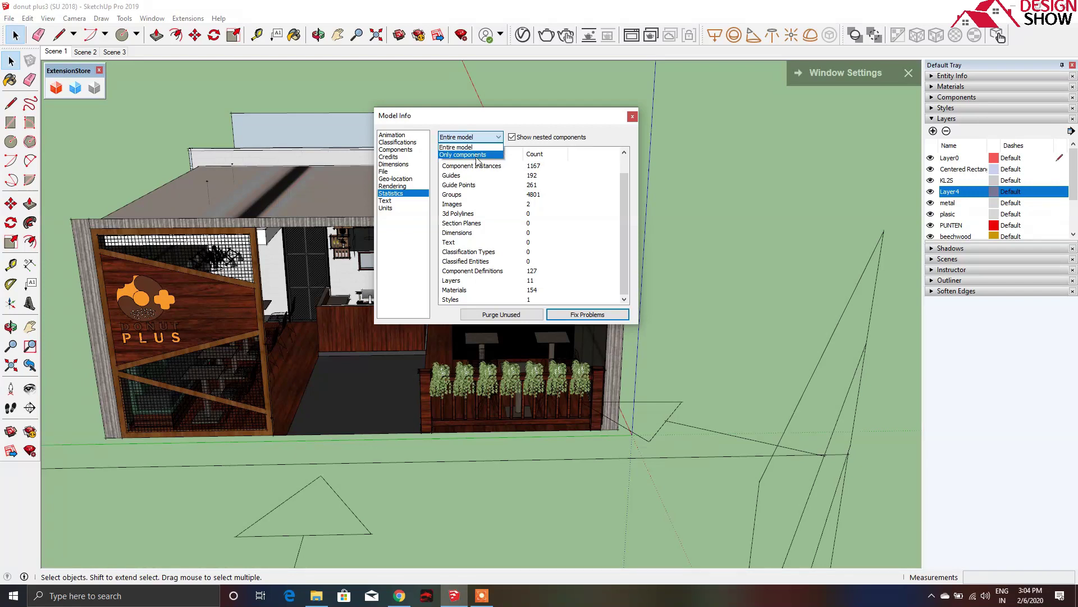
# Show component-only statistics and purge unused items from the model.
pyautogui.click(477, 155)
pyautogui.scroll(-3, 520, 280)
pyautogui.scroll(-2, 520, 279)
pyautogui.scroll(-5, 520, 279)
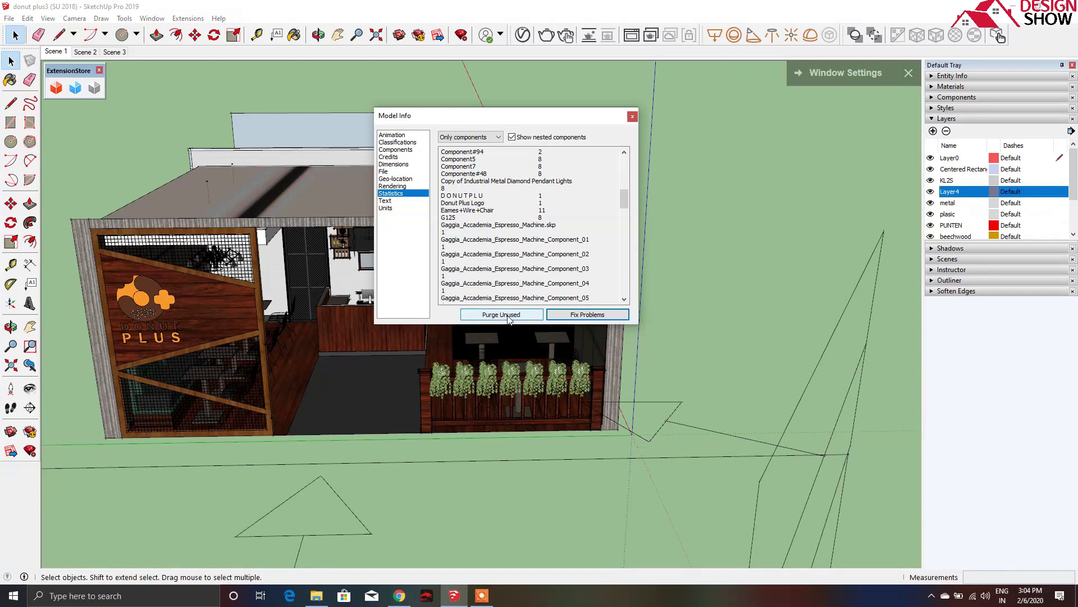
pyautogui.click(509, 316)
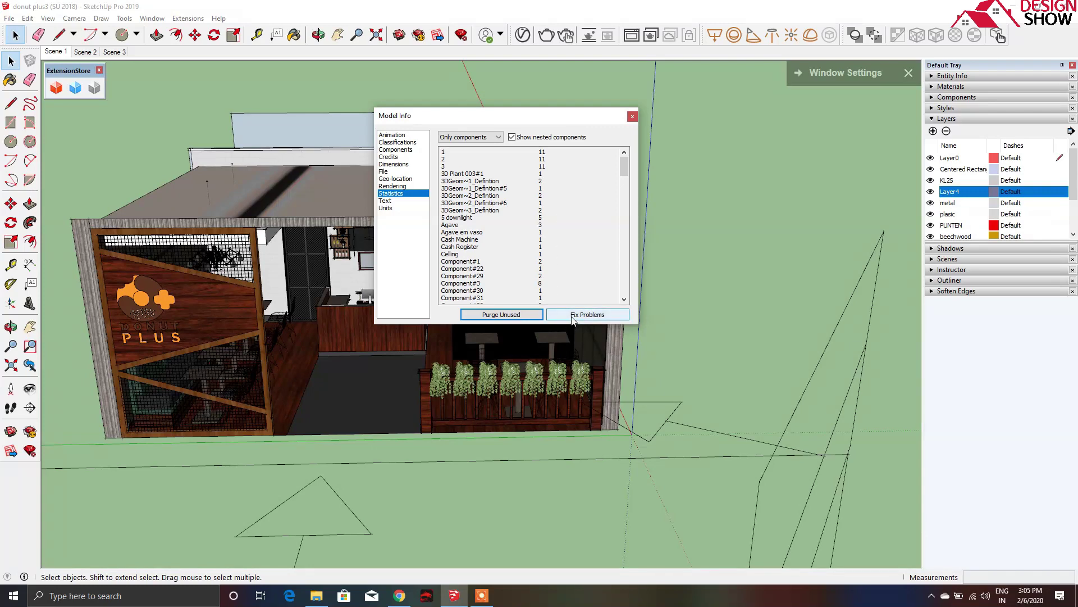
# Restore Entire model statistics, close Model Info, re-centre on the donut shop, and bring up the CleanUp³ page.
pyautogui.click(496, 138)
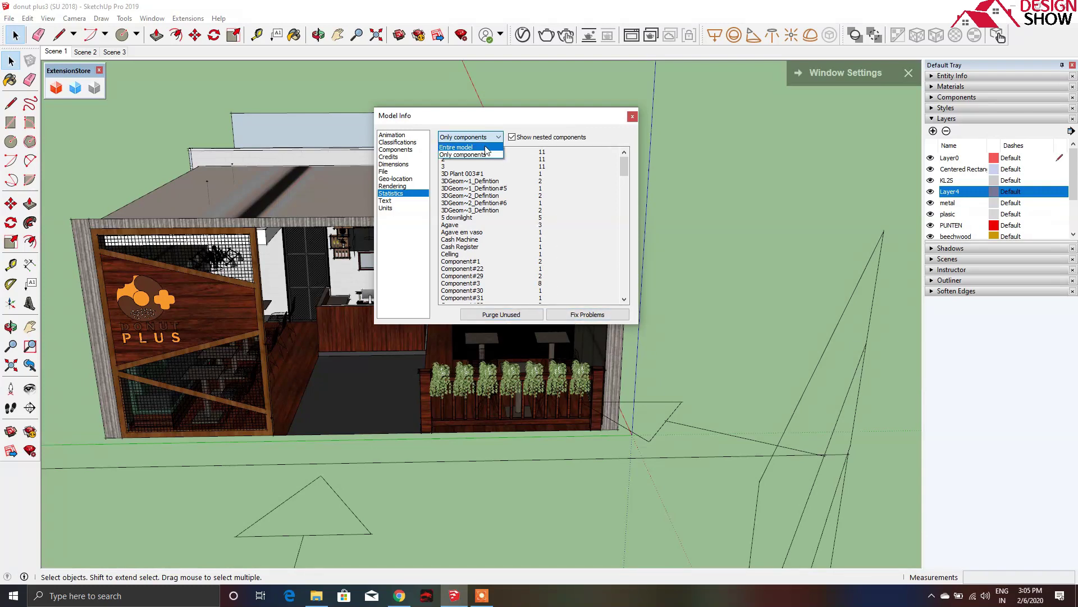
pyautogui.click(466, 147)
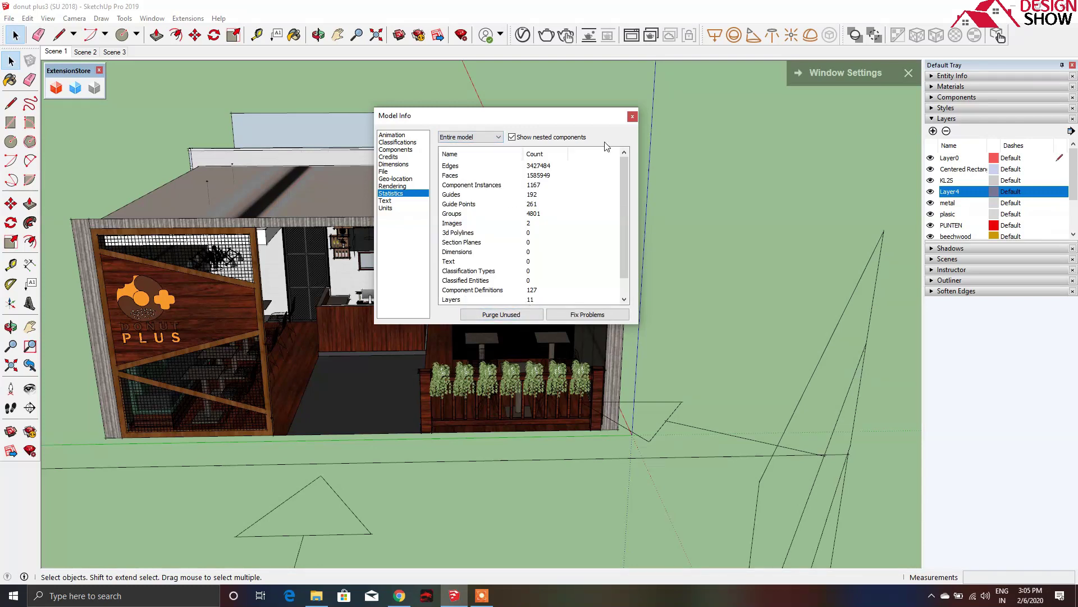
pyautogui.click(633, 117)
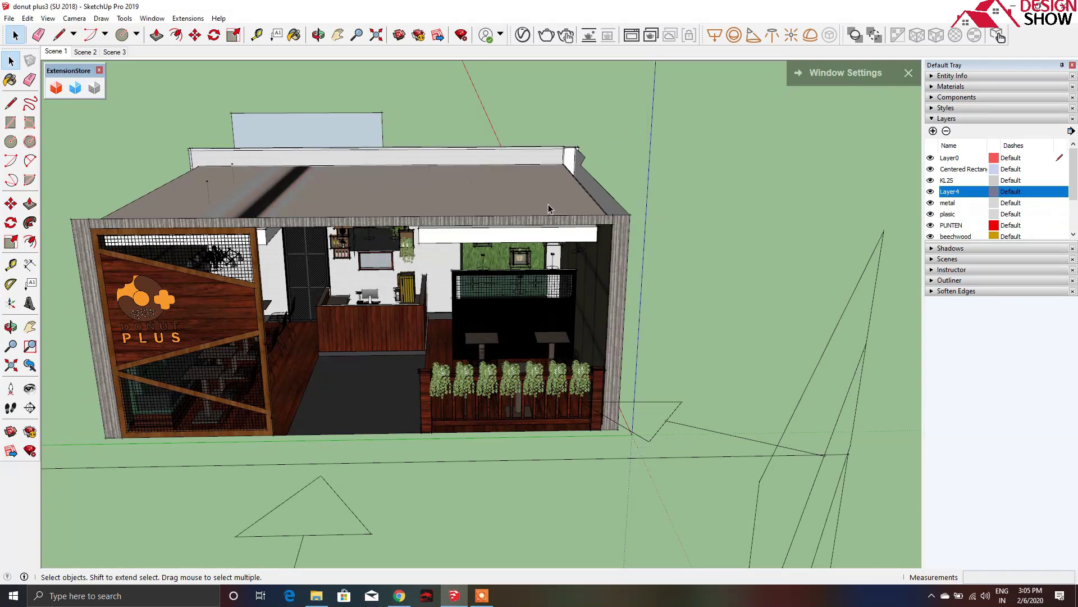
pyautogui.press('o')
pyautogui.moveTo(427, 188); pyautogui.dragTo(425, 268)
pyautogui.press('space')
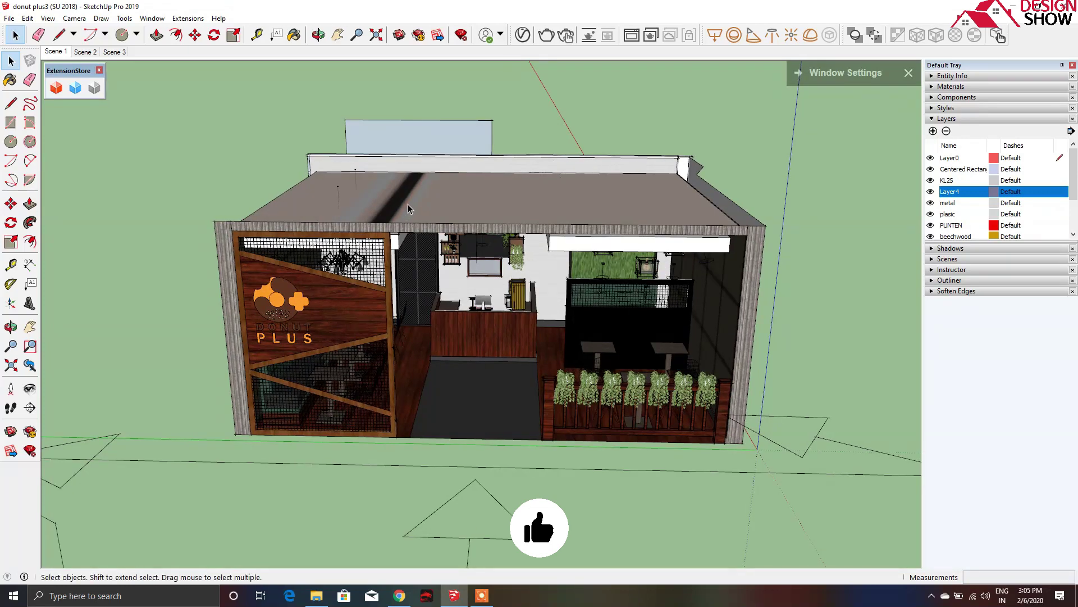
pyautogui.click(400, 596)
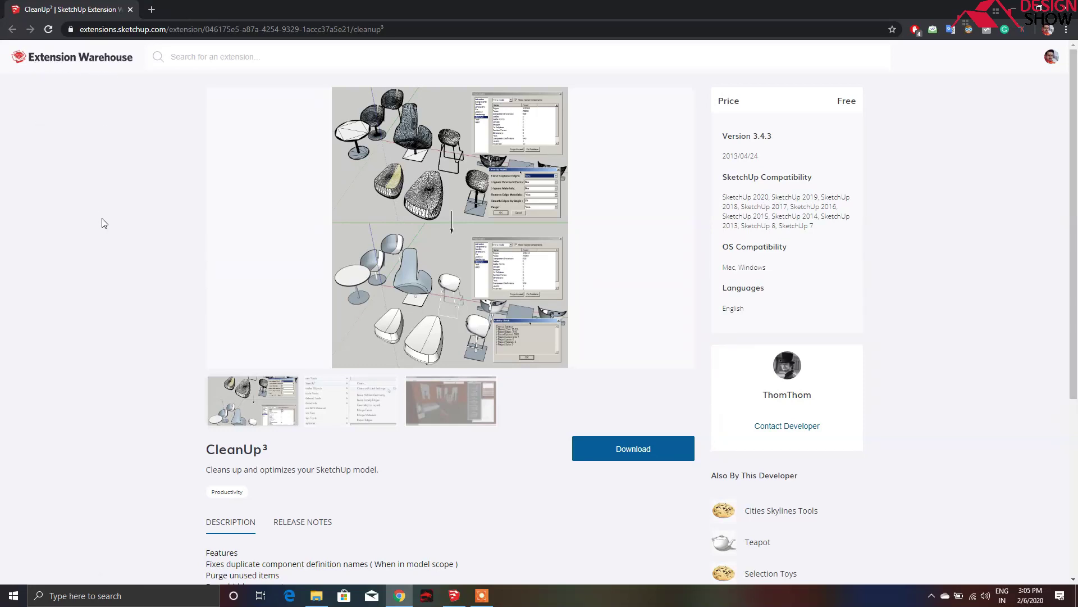
# Read the CleanUp³ feature list on Extension Warehouse, then return to the café model.
pyautogui.scroll(-2, 102, 223)
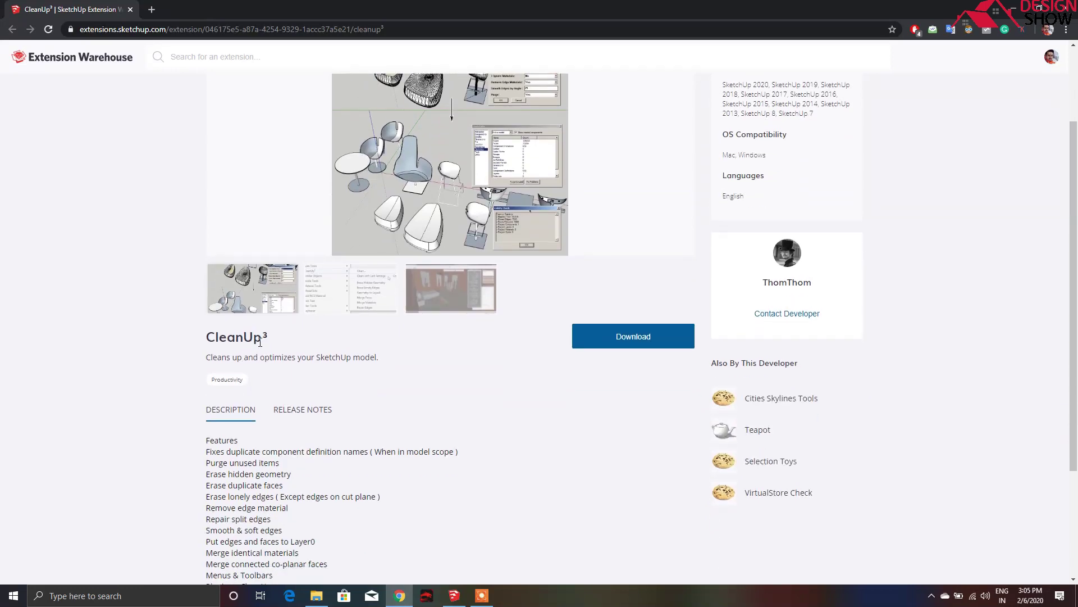
pyautogui.scroll(2, 261, 341)
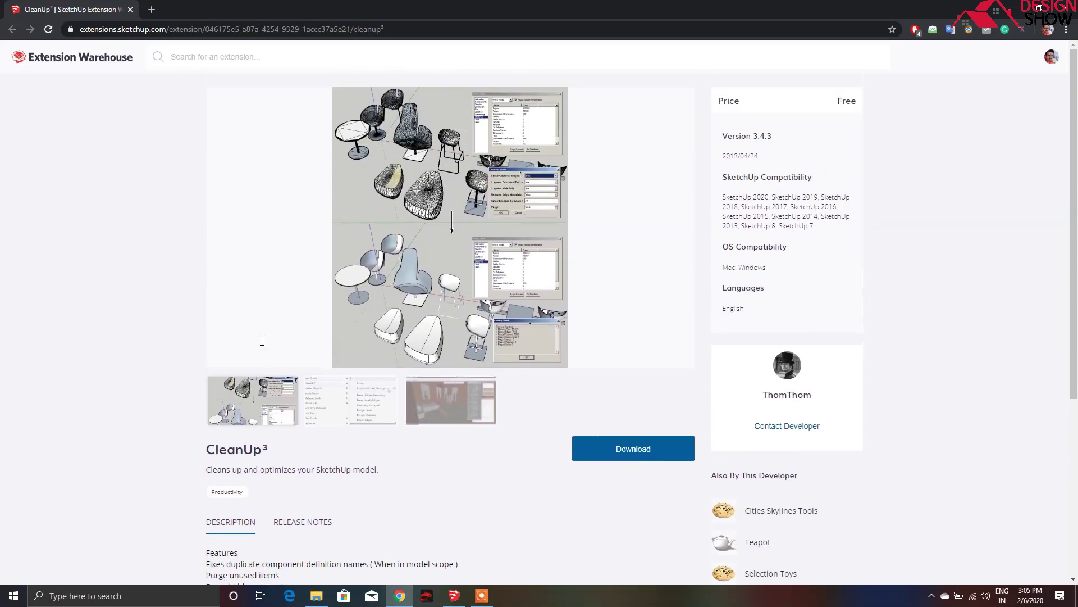
pyautogui.scroll(-1, 333, 318)
pyautogui.scroll(-3, 333, 317)
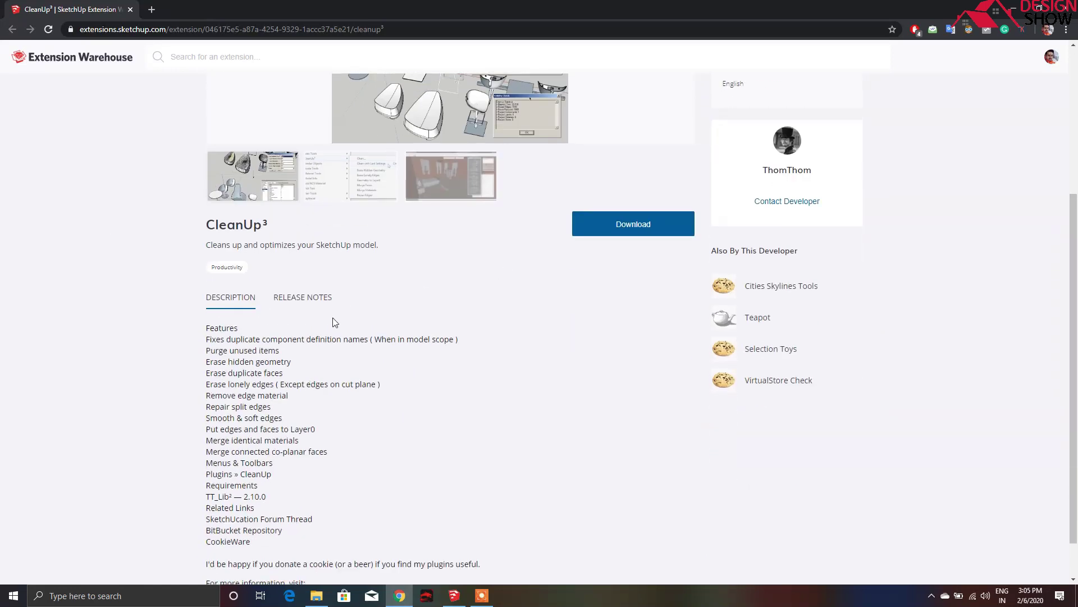
pyautogui.scroll(-1, 333, 318)
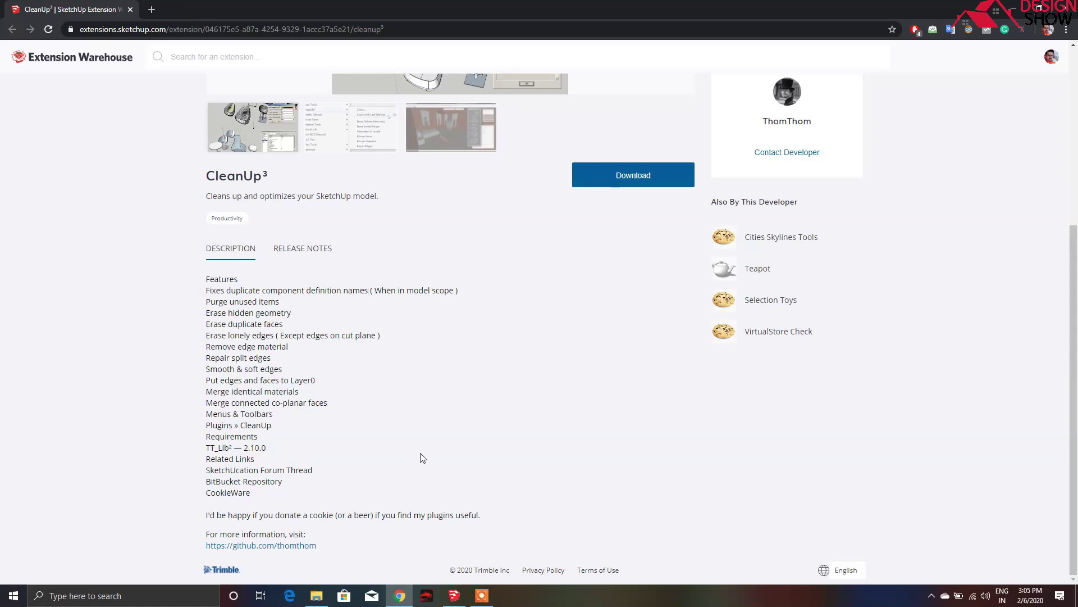
pyautogui.click(451, 596)
pyautogui.moveTo(504, 334); pyautogui.dragTo(386, 339, button='middle')
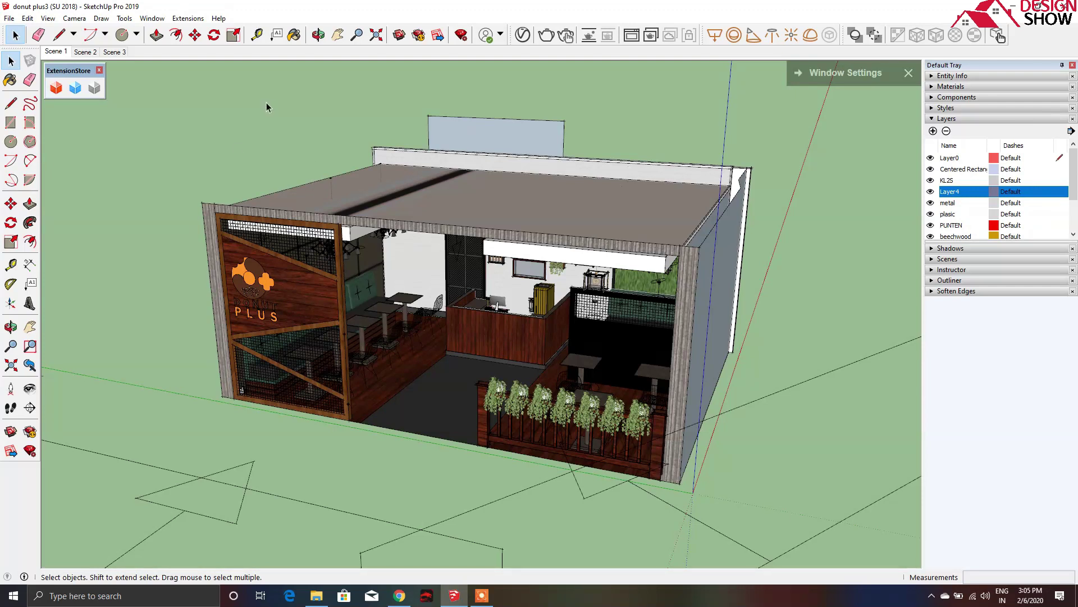
# View the in-app Extension Warehouse, close it, and open the Extensions menu's CleanUp³ commands.
pyautogui.click(29, 432)
pyautogui.moveTo(290, 163); pyautogui.dragTo(393, 94)
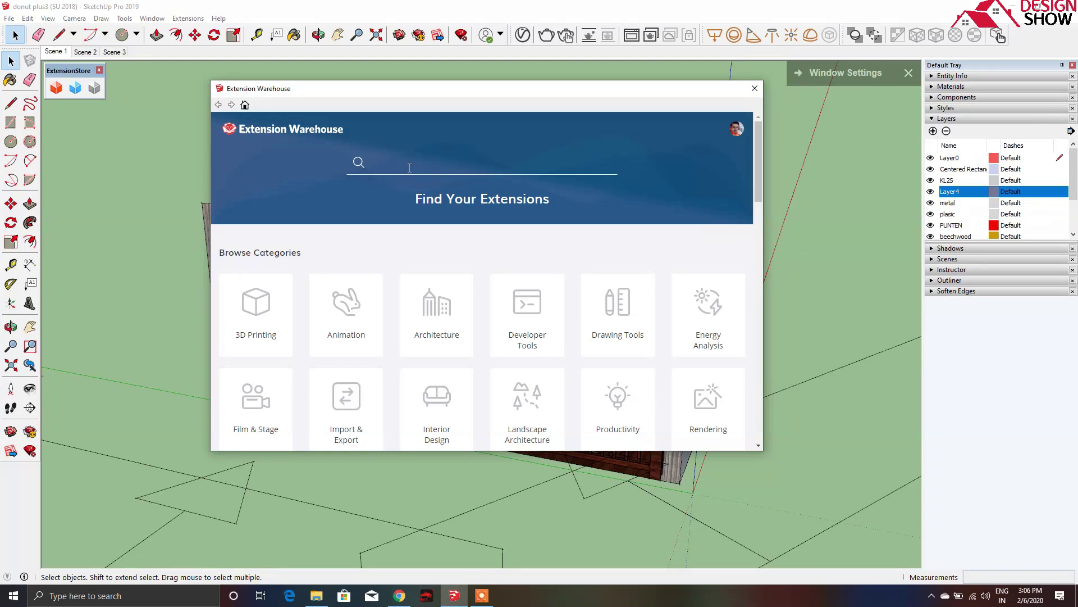
pyautogui.click(754, 89)
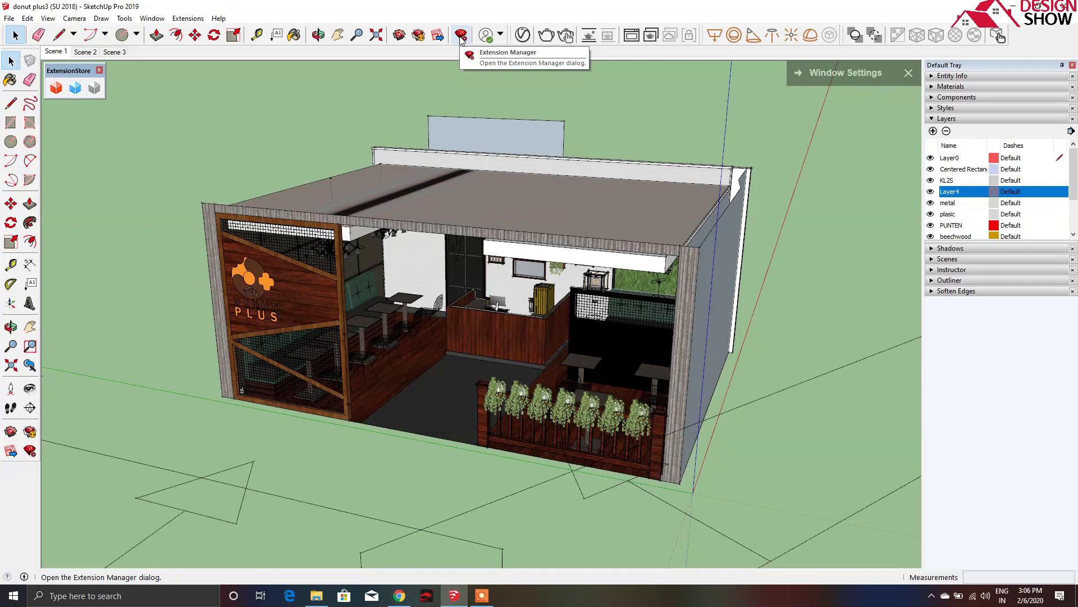
pyautogui.click(188, 18)
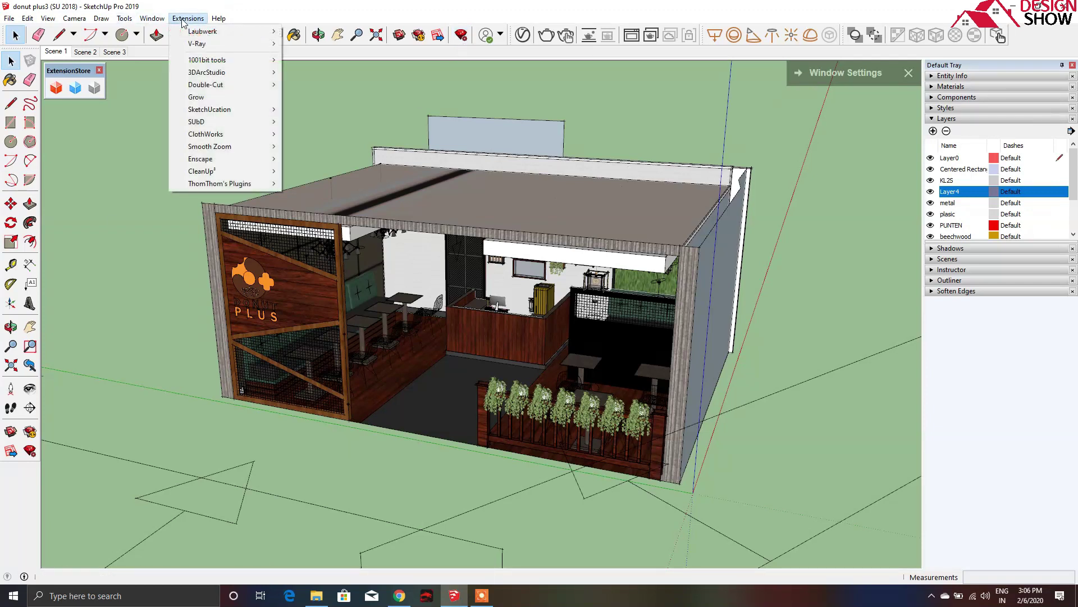
pyautogui.moveTo(202, 171)
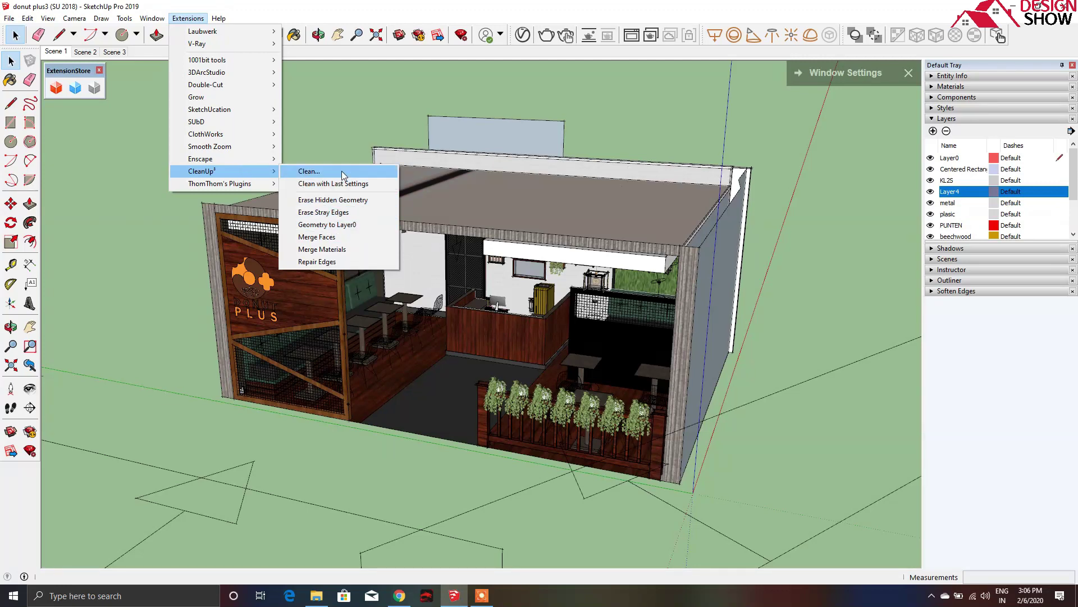
# Open CleanUp³ Clean options and enlarge the dialog to show all settings.
pyautogui.click(341, 171)
pyautogui.moveTo(155, 79); pyautogui.dragTo(253, 73)
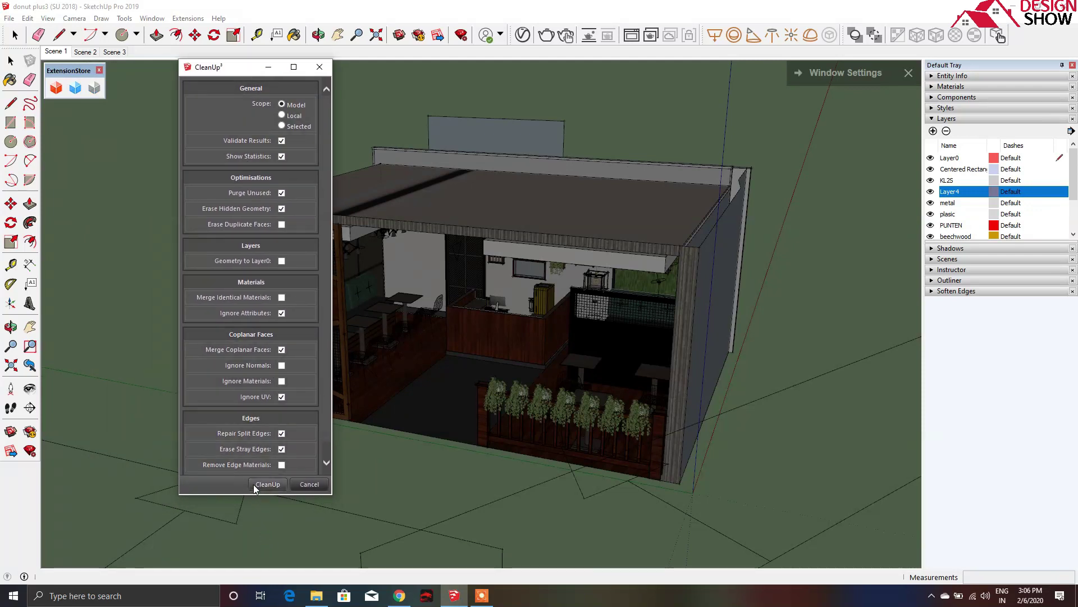
pyautogui.moveTo(257, 495); pyautogui.dragTo(259, 529)
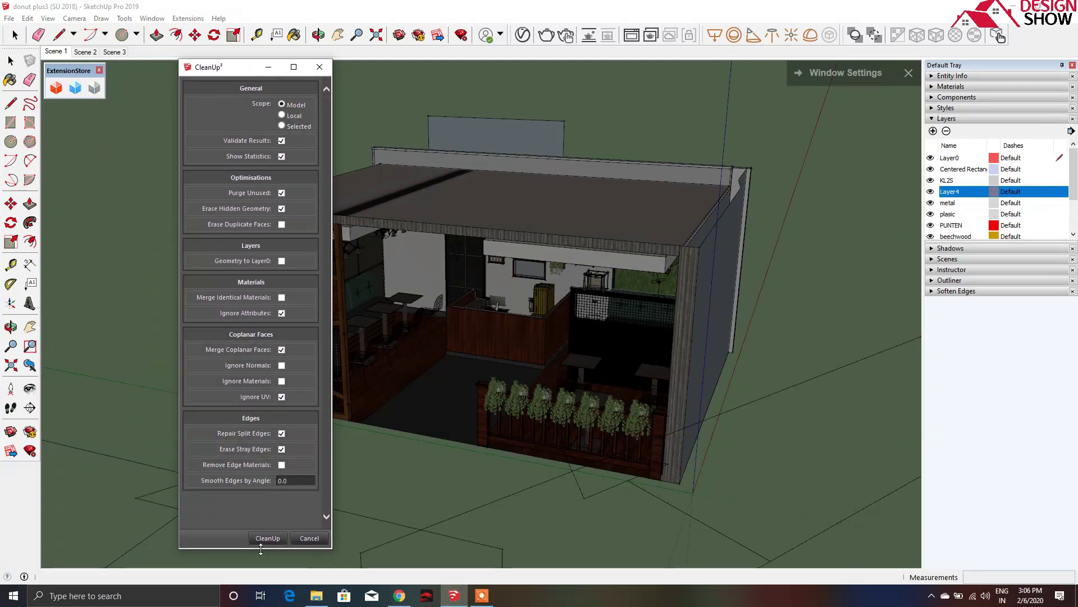
pyautogui.moveTo(238, 72); pyautogui.dragTo(225, 81)
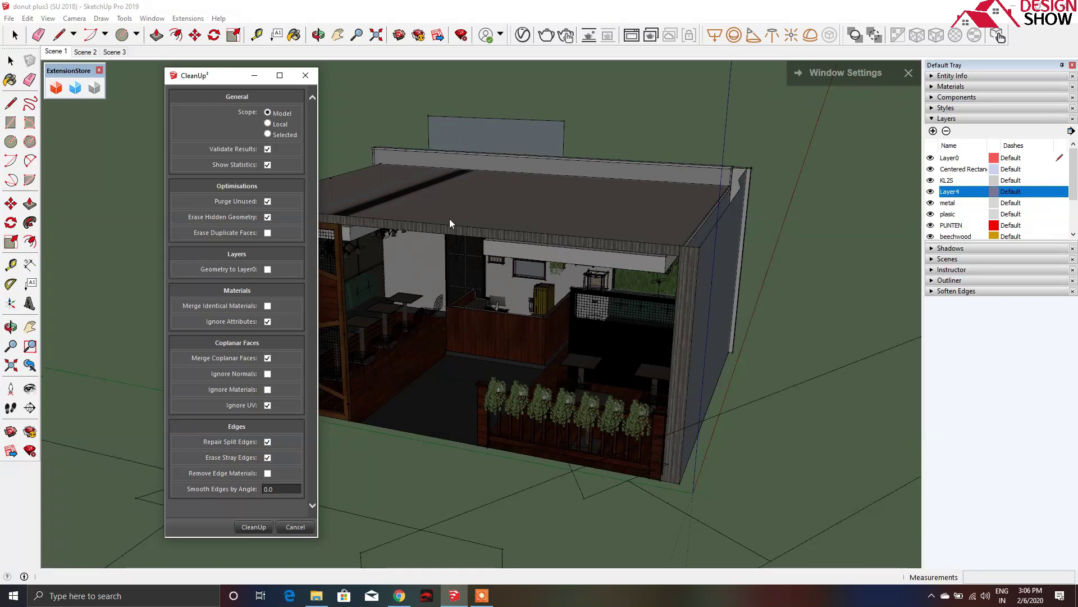
# Orbit into the café interior and back out, then dismiss CleanUp³ without cleaning.
pyautogui.scroll(5, 484, 309)
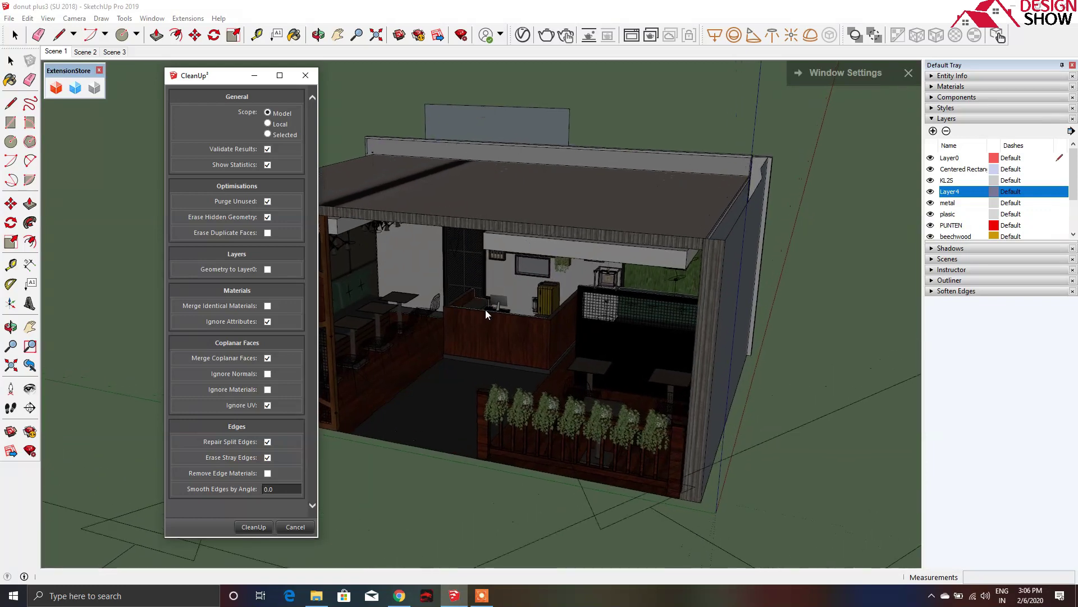
pyautogui.moveTo(485, 308)
pyautogui.mouseDown(button='middle')
pyautogui.moveTo(569, 268)
pyautogui.moveTo(586, 297)
pyautogui.mouseUp(button='middle')
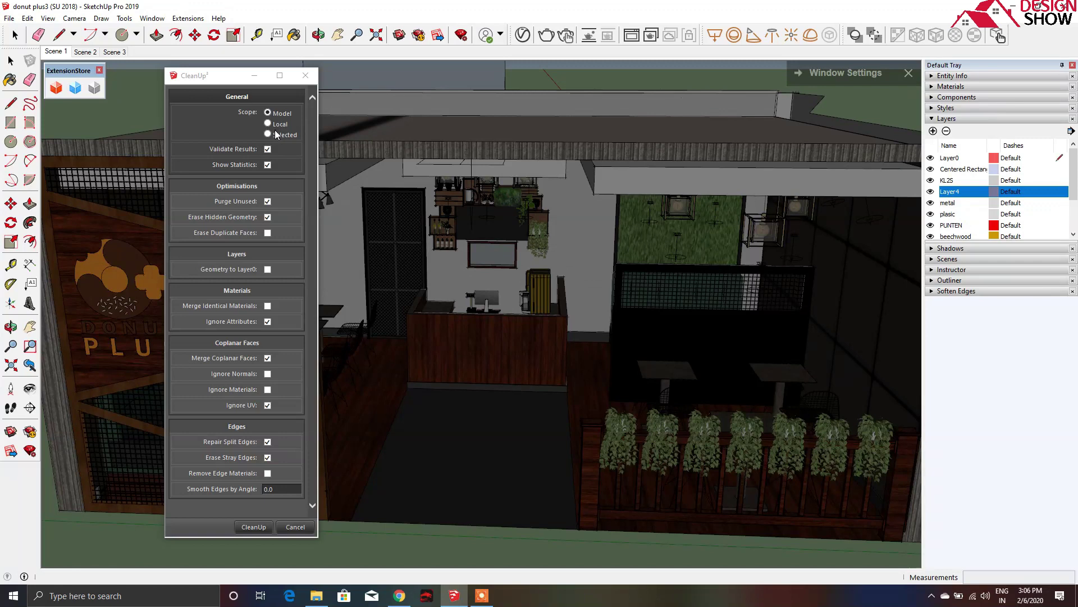
pyautogui.scroll(-5, 592, 259)
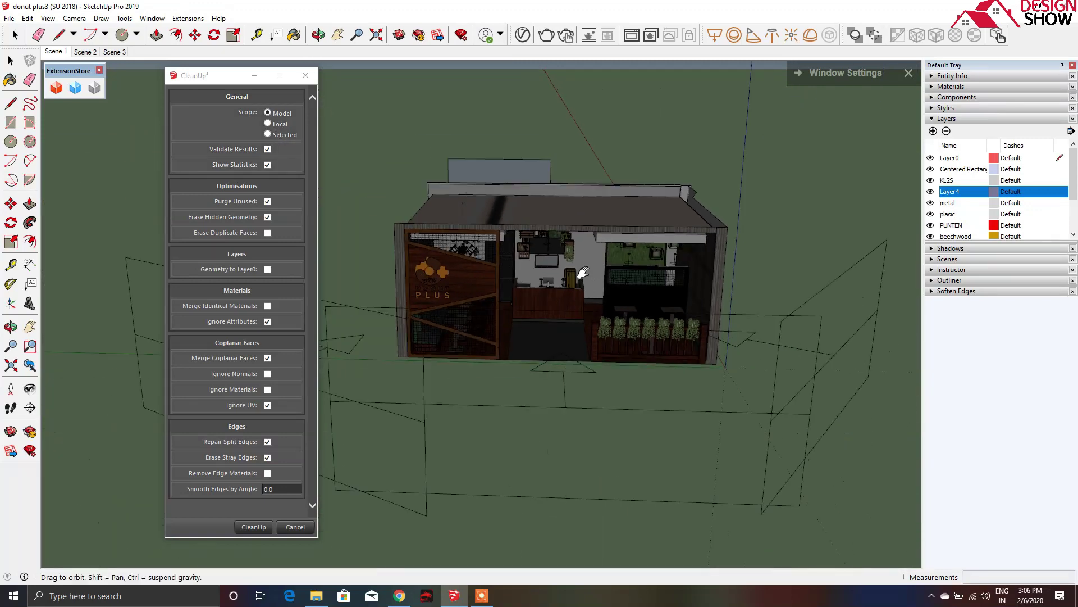
pyautogui.scroll(-2, 466, 279)
pyautogui.moveTo(466, 278); pyautogui.dragTo(578, 313, button='middle')
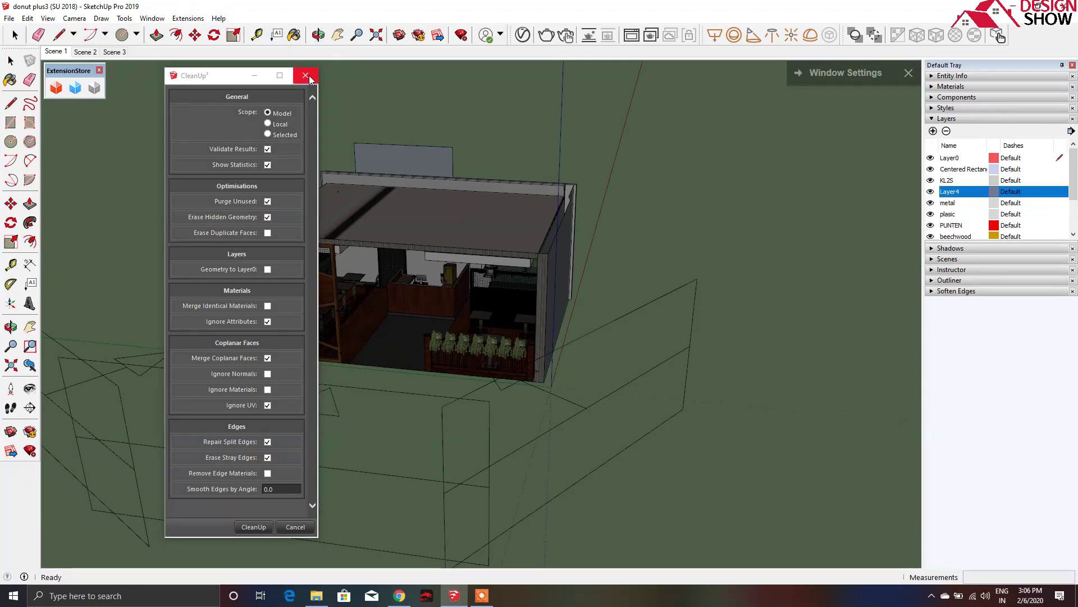
pyautogui.click(307, 75)
pyautogui.press('r')
pyautogui.moveTo(421, 312)
pyautogui.mouseDown(button='middle')
pyautogui.moveTo(273, 301)
pyautogui.moveTo(386, 378)
pyautogui.mouseUp(button='middle')
# Draw a rectangle on the ground beside the café.
pyautogui.click(383, 384)
pyautogui.click(616, 369)
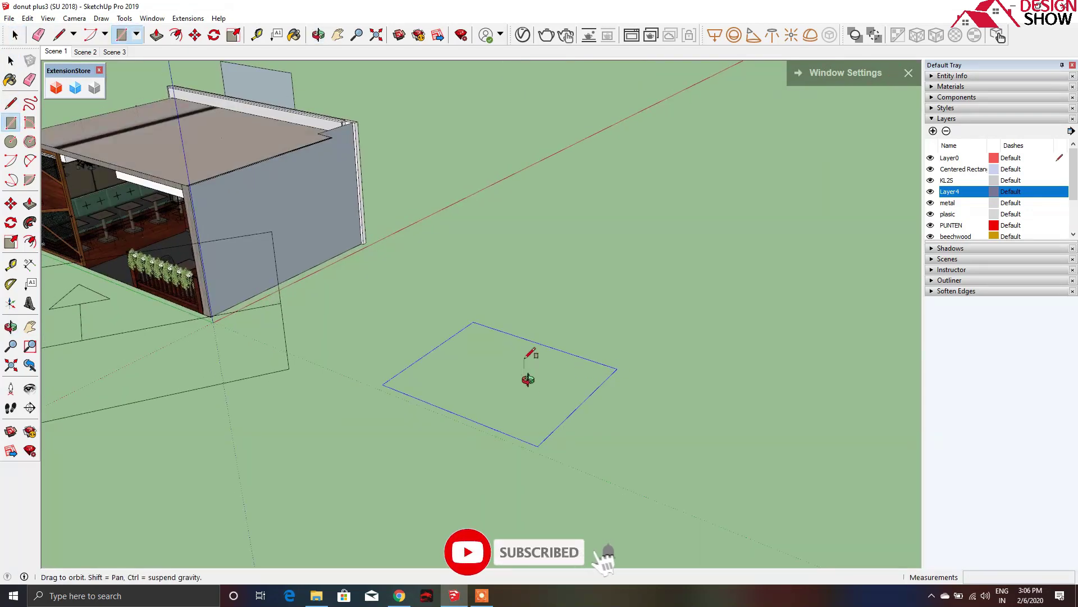
pyautogui.moveTo(528, 379); pyautogui.dragTo(541, 392, button='middle')
pyautogui.press('space')
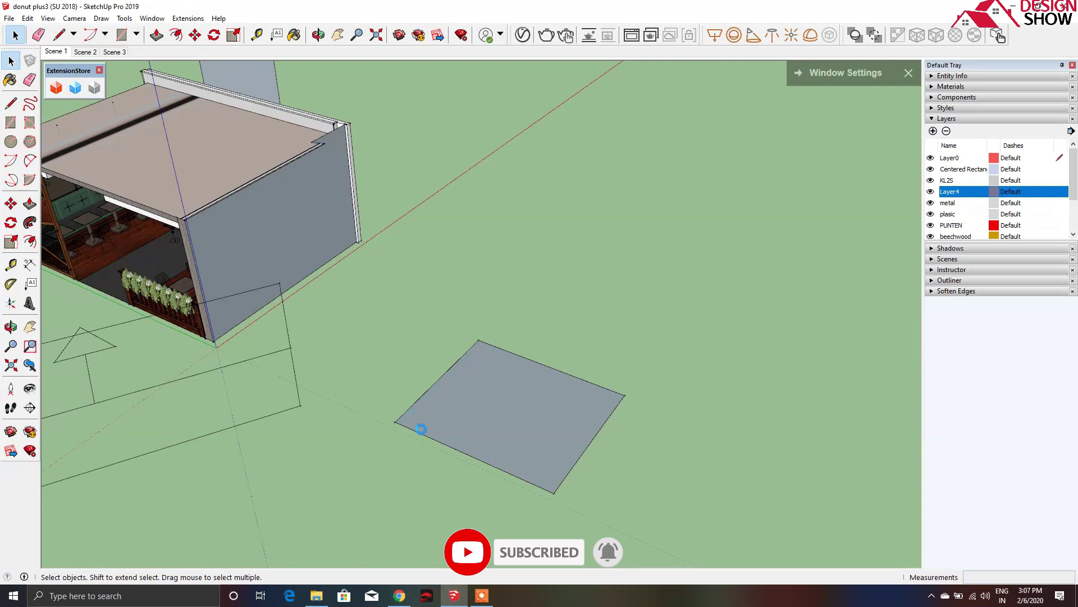
# Draw a corner-to-corner diagonal splitting the face into two triangles, then select it.
pyautogui.press('l')
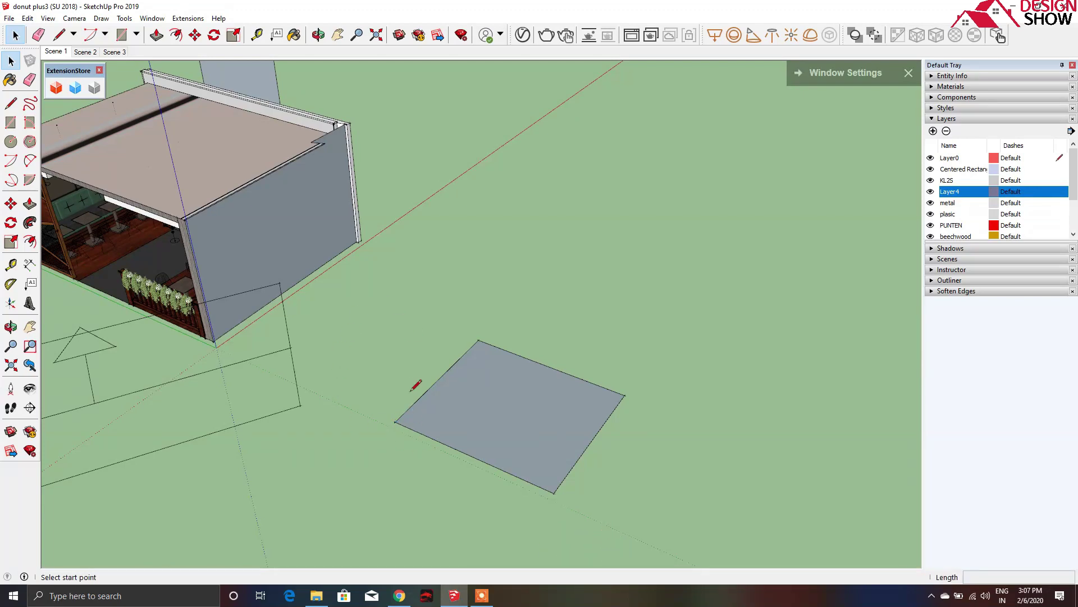
pyautogui.click(395, 422)
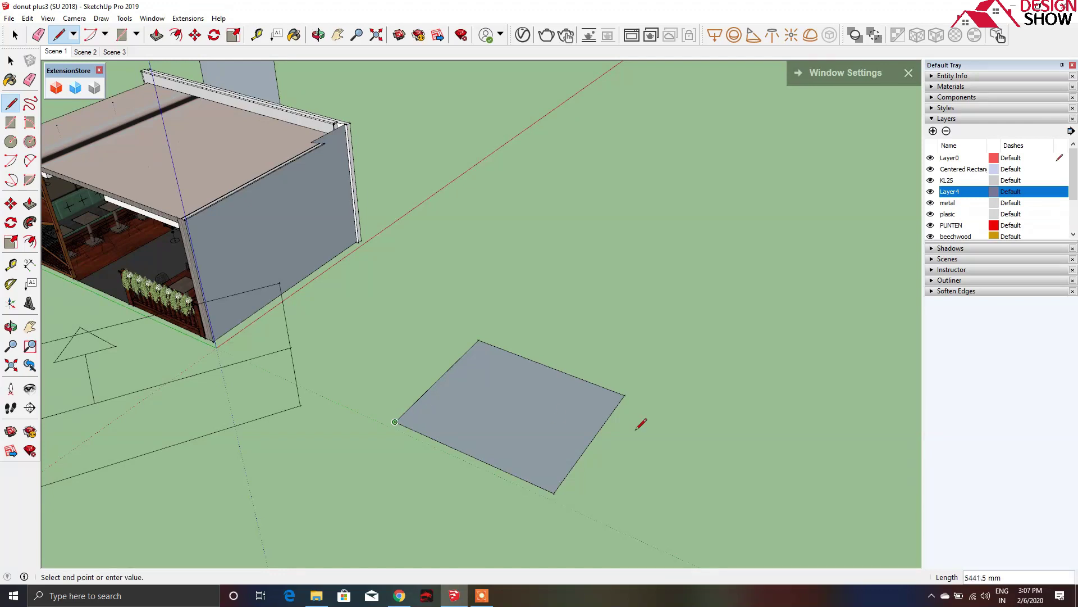
pyautogui.click(624, 395)
pyautogui.press('space')
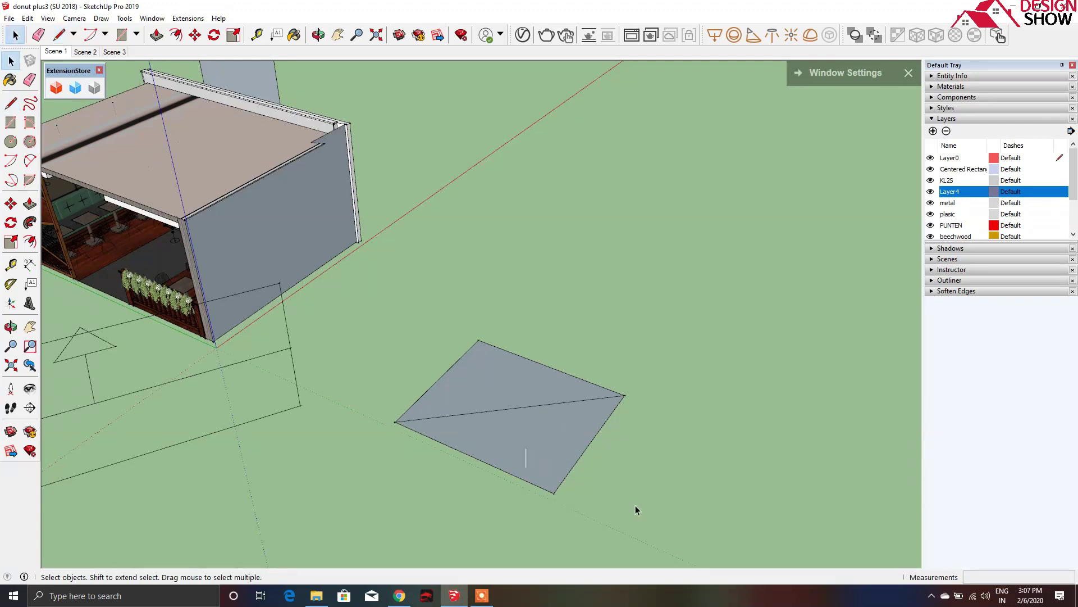
pyautogui.moveTo(635, 504); pyautogui.dragTo(387, 266)
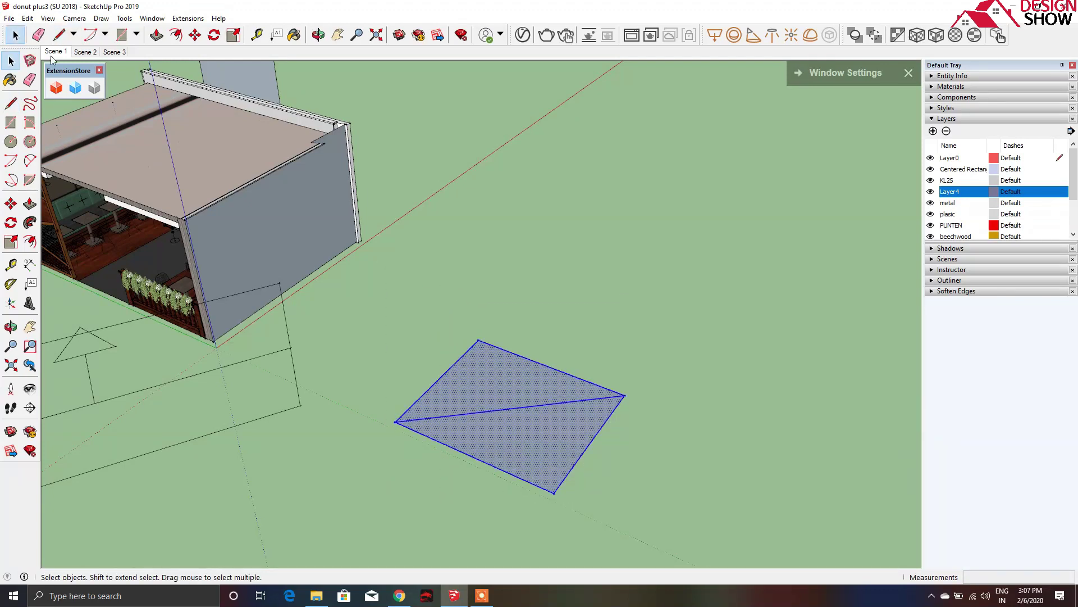
# Open CleanUp³ Clean options, toggle Show Statistics off and back on, then minimize the dialog.
pyautogui.click(188, 18)
pyautogui.moveTo(202, 171)
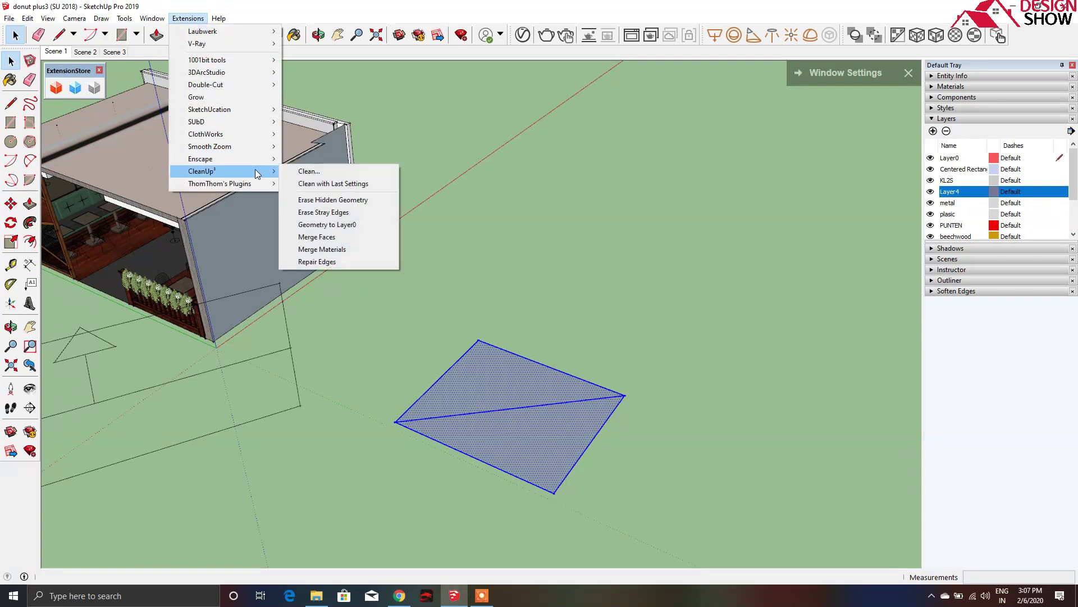
pyautogui.click(306, 167)
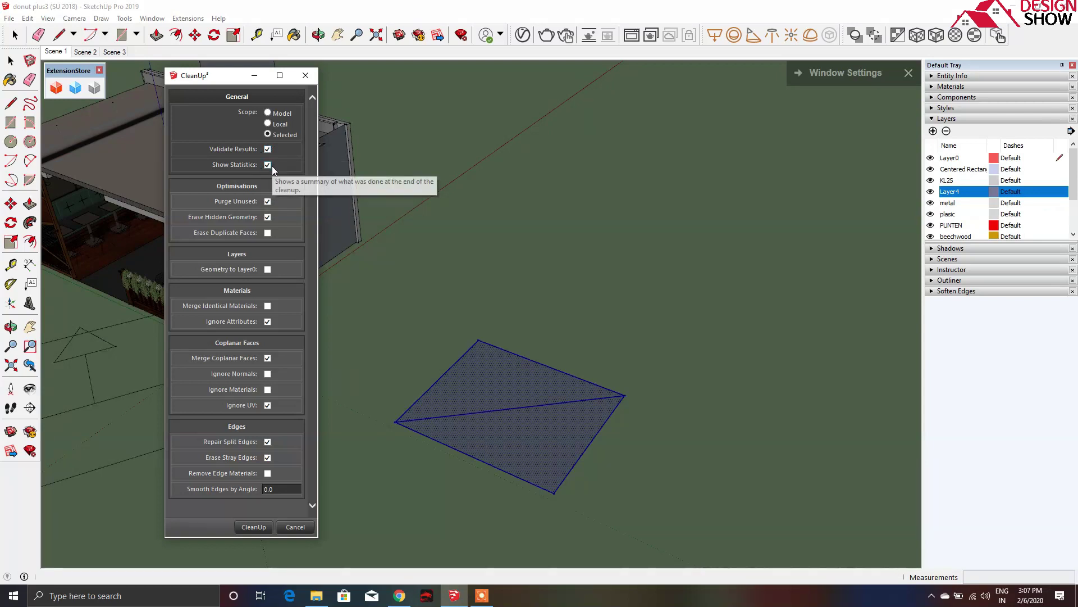
pyautogui.click(268, 165)
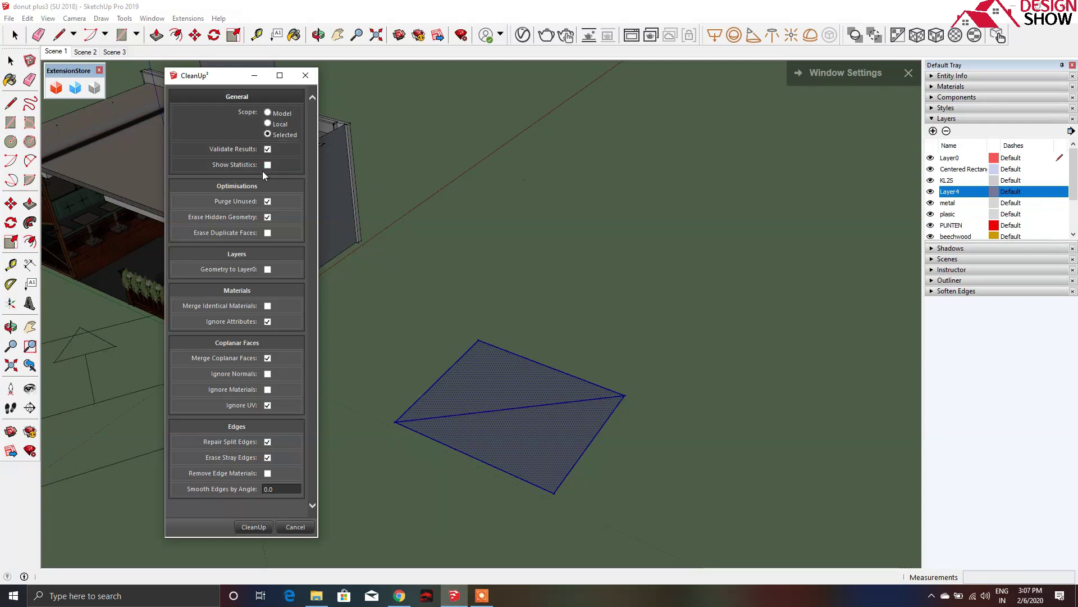
pyautogui.click(269, 165)
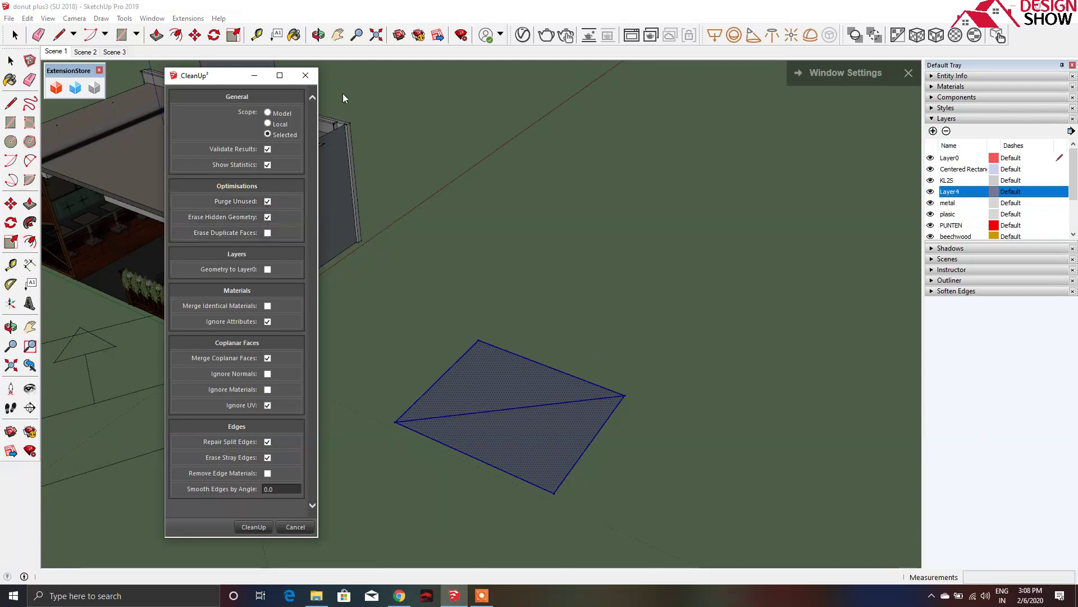
pyautogui.click(254, 76)
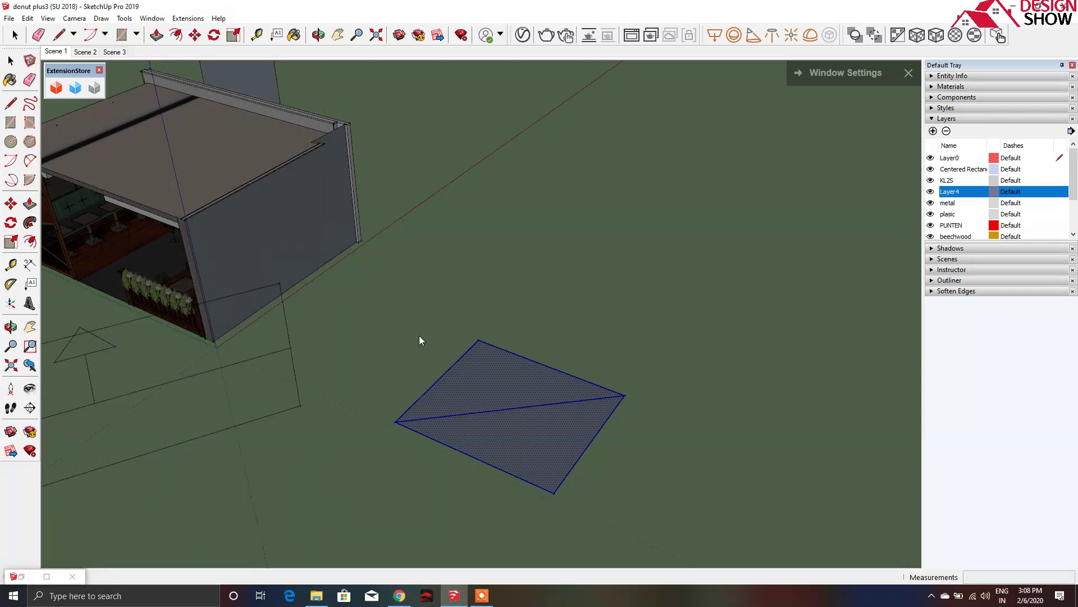
# Close the minimized CleanUp³ window and copy the split rectangle beside the original along green.
pyautogui.click(73, 576)
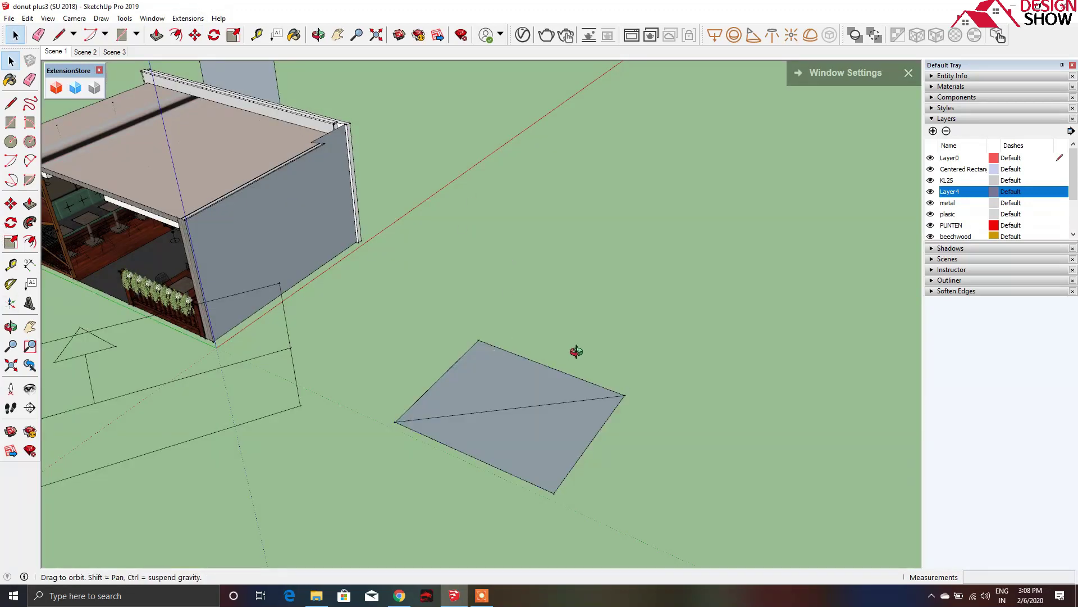
pyautogui.moveTo(576, 351); pyautogui.dragTo(736, 541, button='middle')
pyautogui.moveTo(443, 292); pyautogui.dragTo(444, 293)
pyautogui.moveTo(503, 325); pyautogui.dragTo(330, 221, button='middle')
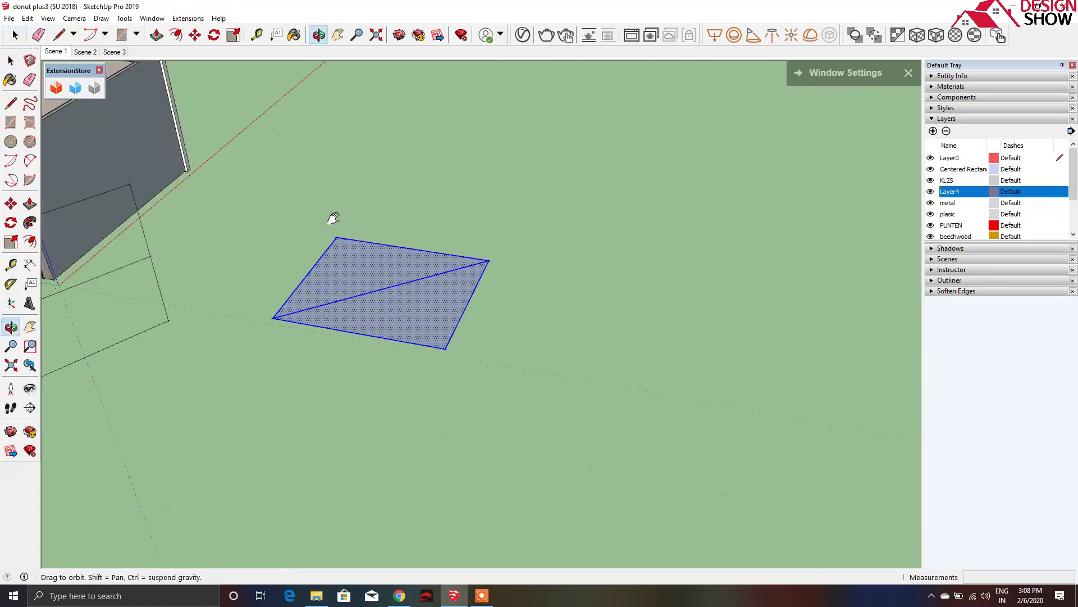
pyautogui.press('m')
pyautogui.click(363, 423)
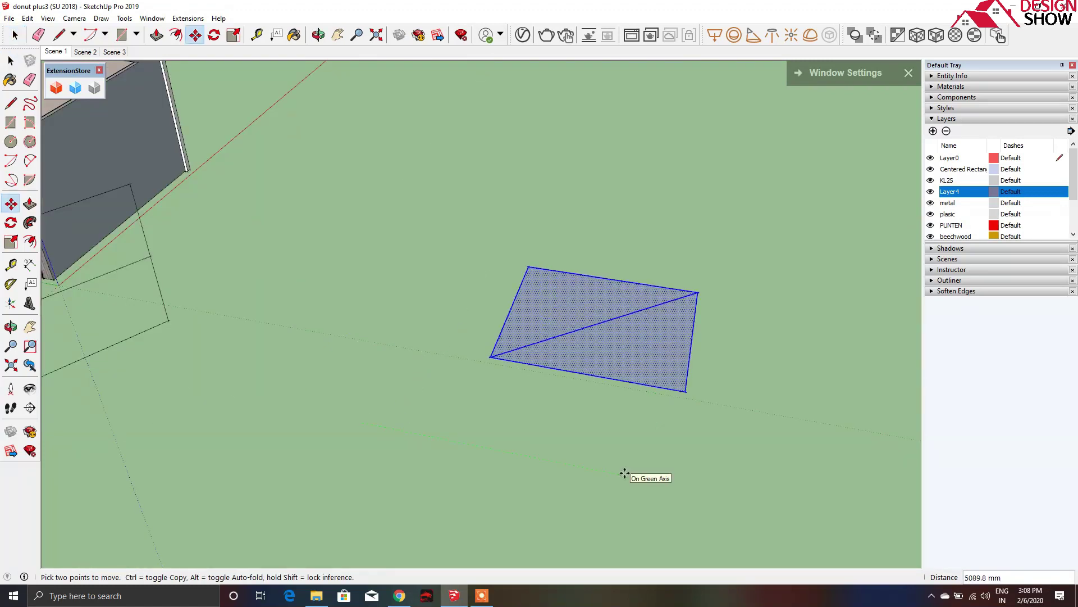
pyautogui.click(624, 473)
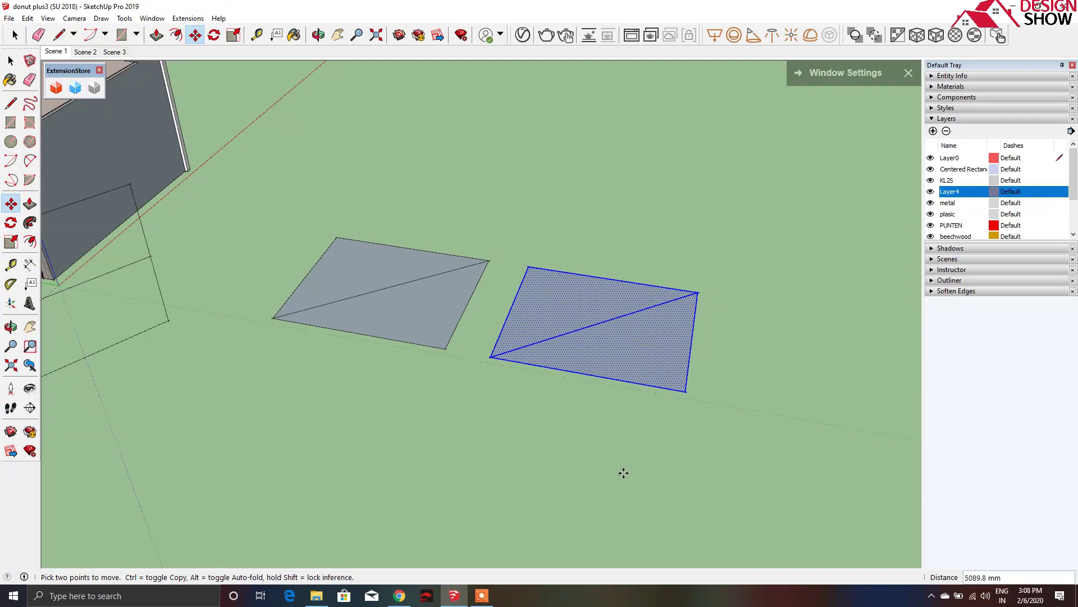
pyautogui.hotkey('ctrl', 't')
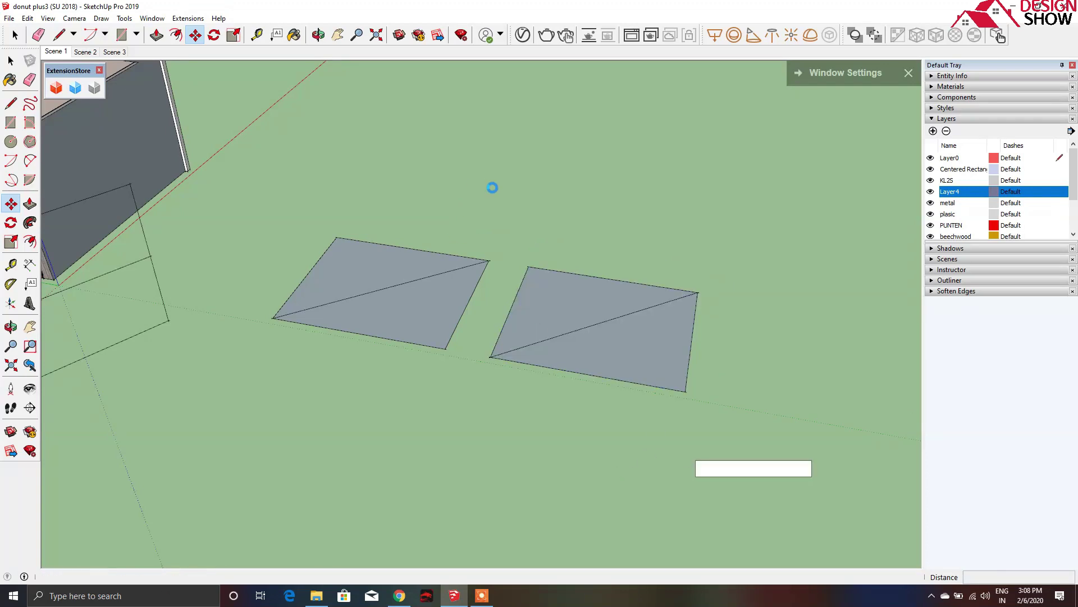
# Select and erase the copied rectangle, leaving the original split face.
pyautogui.press('space')
pyautogui.moveTo(760, 371); pyautogui.dragTo(746, 403, button='middle')
pyautogui.moveTo(745, 402); pyautogui.dragTo(513, 178)
pyautogui.rightClick(577, 269)
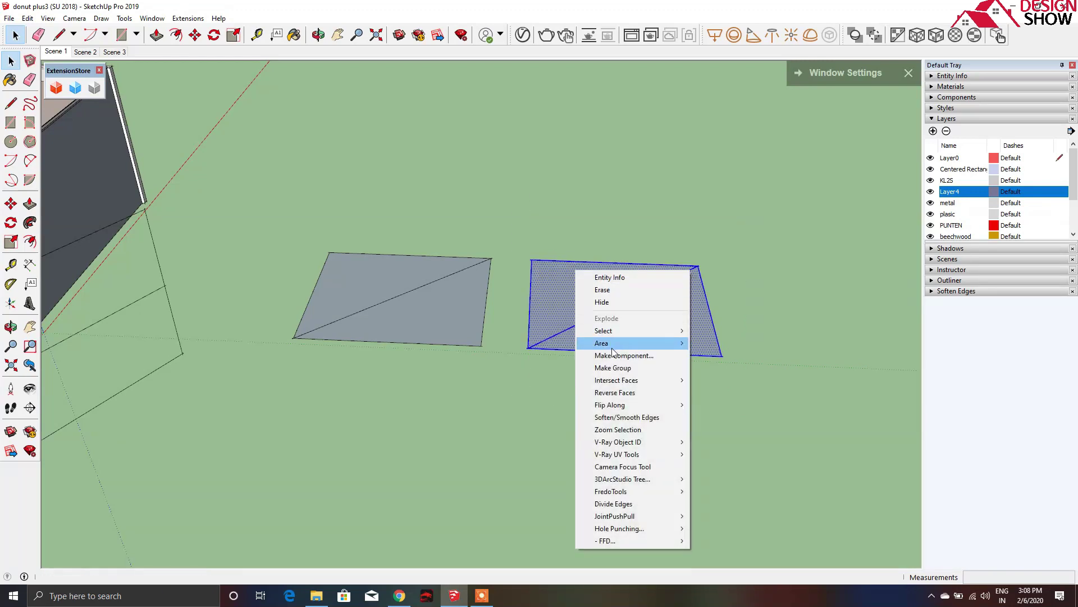
pyautogui.click(609, 290)
pyautogui.moveTo(554, 317); pyautogui.dragTo(373, 320, button='middle')
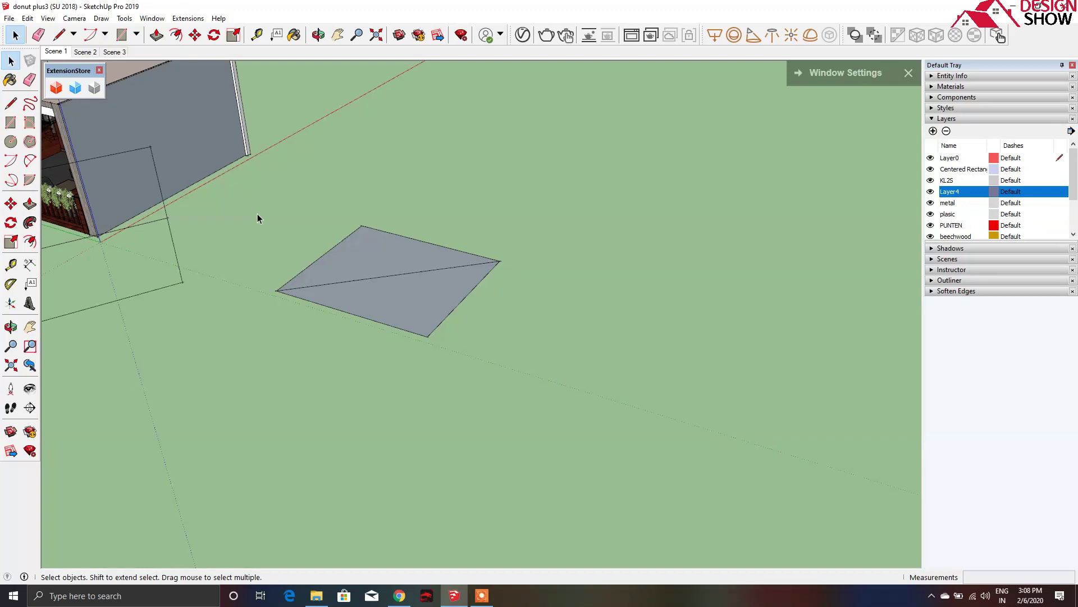
pyautogui.moveTo(346, 251); pyautogui.dragTo(396, 306, button='middle')
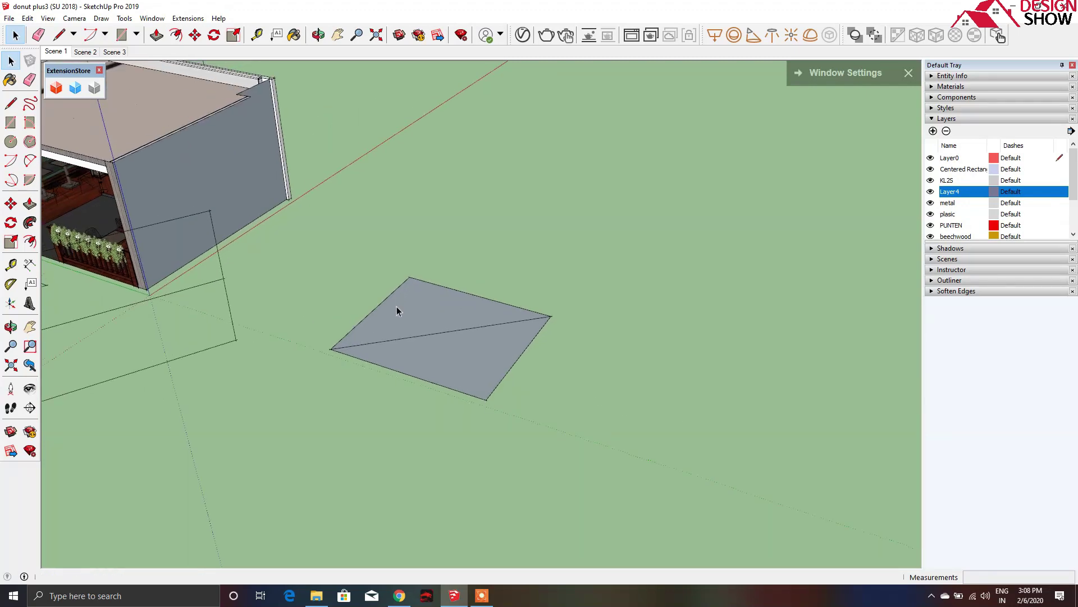
# Reopen CleanUp³ Clean options, review them, and close without running the cleanup.
pyautogui.click(187, 19)
pyautogui.moveTo(202, 170)
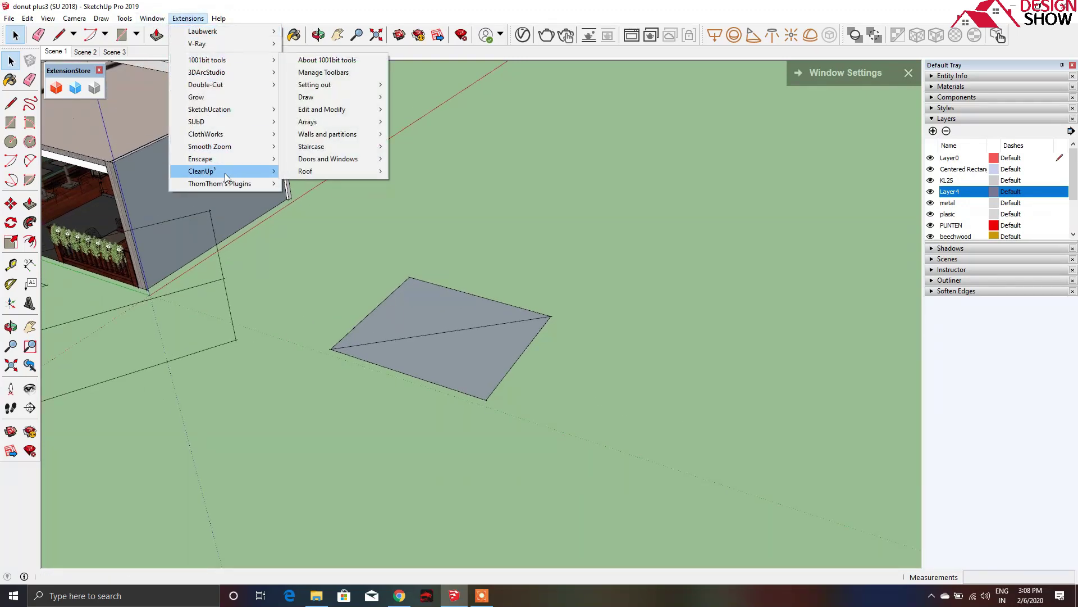
pyautogui.click(304, 172)
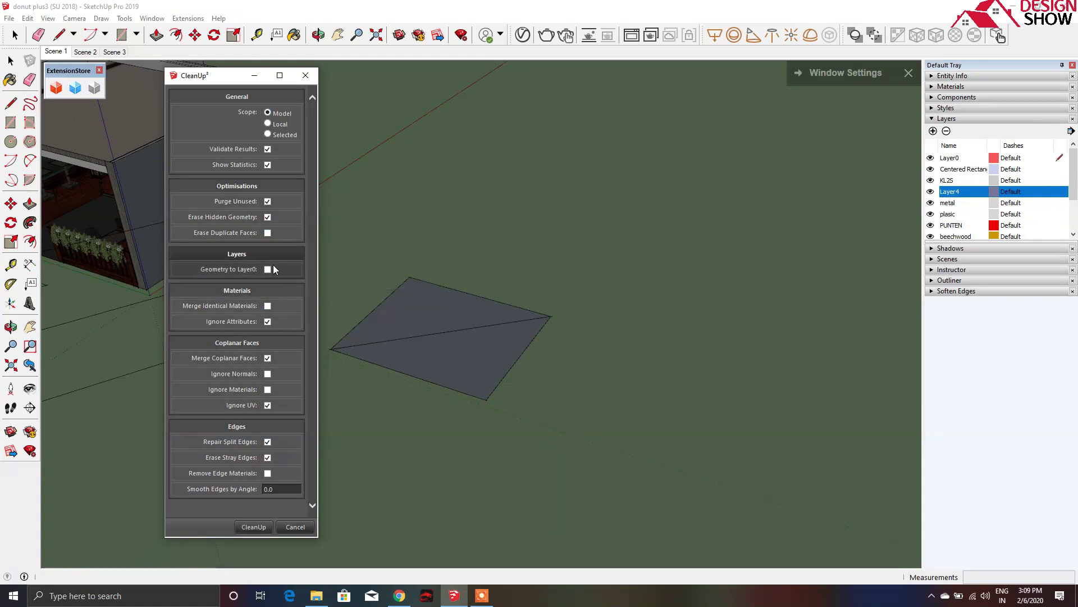
pyautogui.click(305, 76)
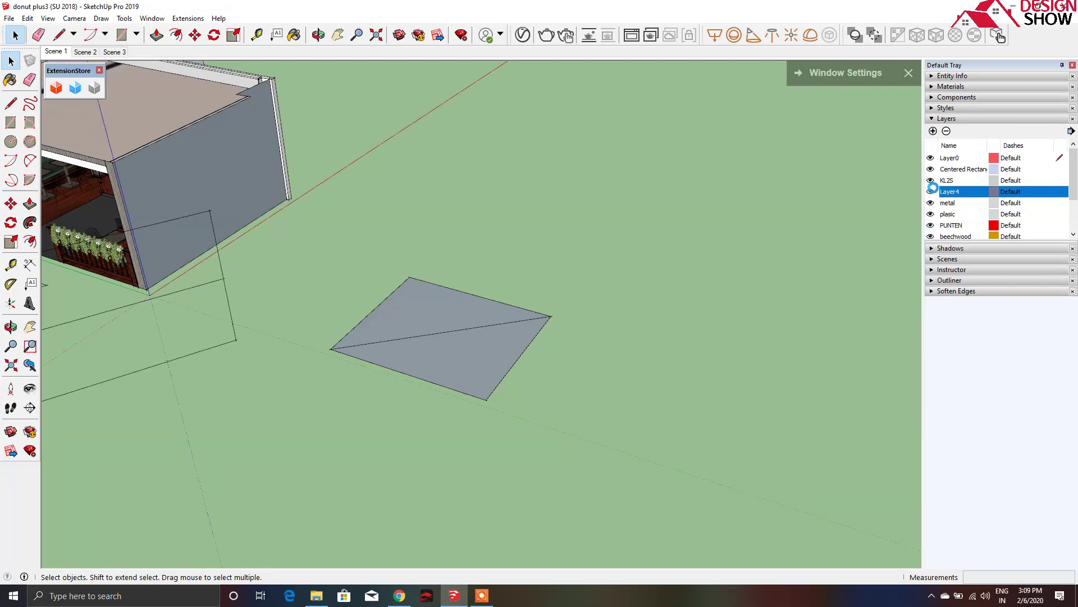
# Toggle the KL2S glass layer, ending visible, frame the café front, and open the Extensions menu.
pyautogui.click(930, 181)
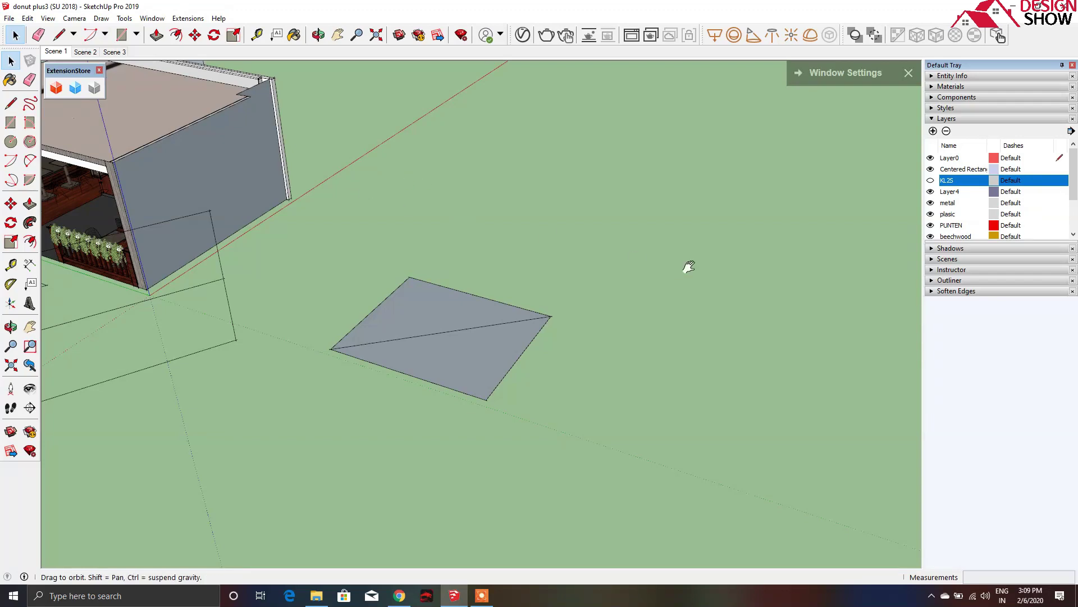
pyautogui.moveTo(309, 231)
pyautogui.mouseDown(button='middle')
pyautogui.moveTo(221, 234)
pyautogui.moveTo(457, 207)
pyautogui.mouseUp(button='middle')
pyautogui.scroll(2, 303, 221)
pyautogui.scroll(2, 305, 234)
pyautogui.scroll(3, 337, 219)
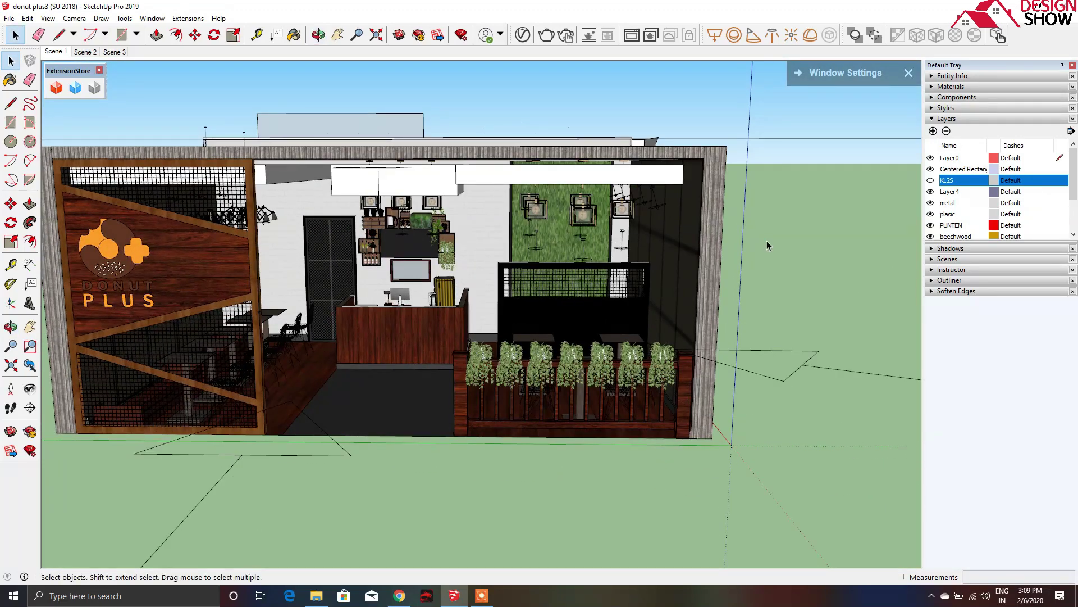
pyautogui.click(930, 180)
pyautogui.click(931, 180)
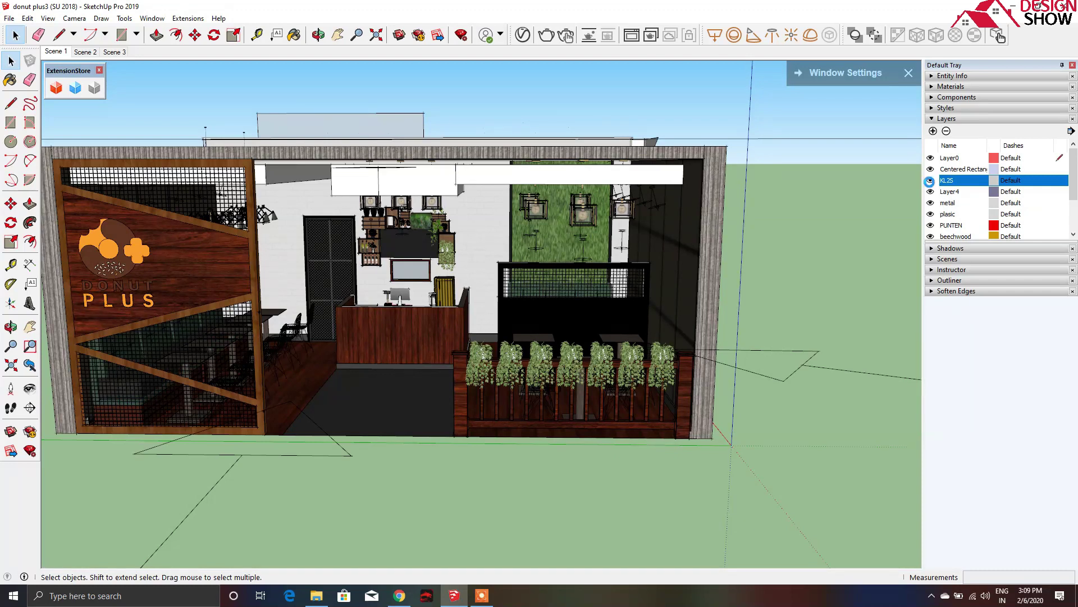
pyautogui.click(931, 180)
pyautogui.click(930, 180)
pyautogui.click(187, 18)
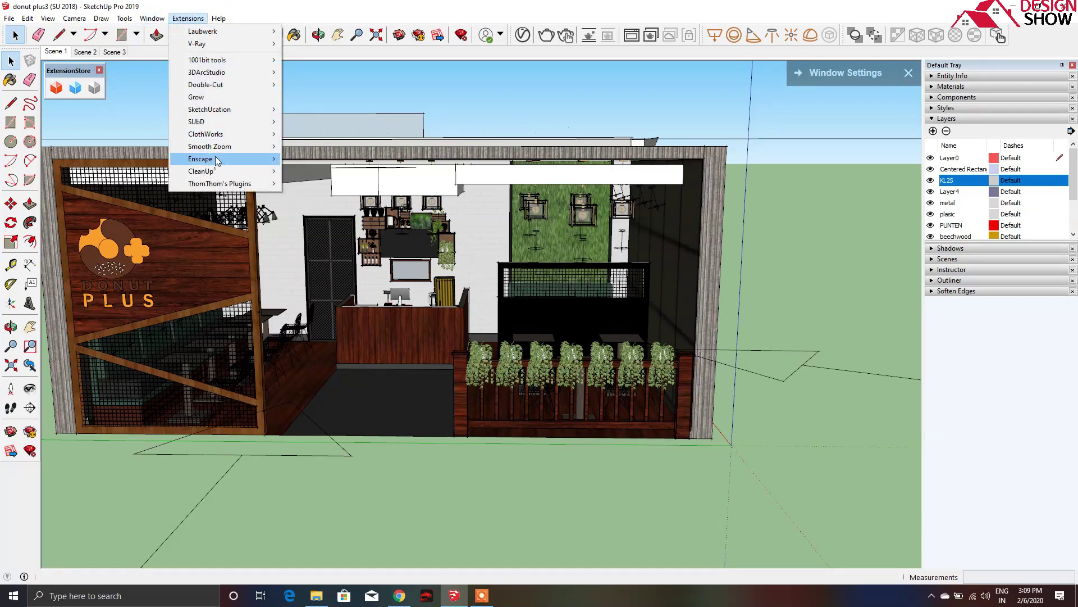
# Run CleanUp³ on the whole café model with Geometry to Layer0 on, reducing 115352 edges and 1589 faces.
pyautogui.click(291, 176)
pyautogui.click(268, 269)
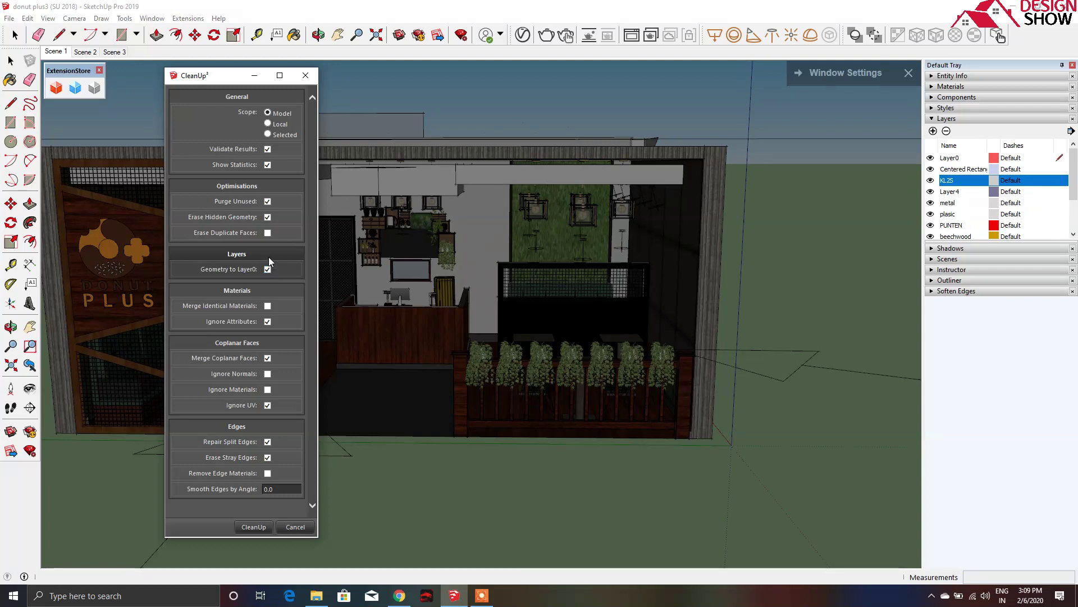
pyautogui.click(264, 530)
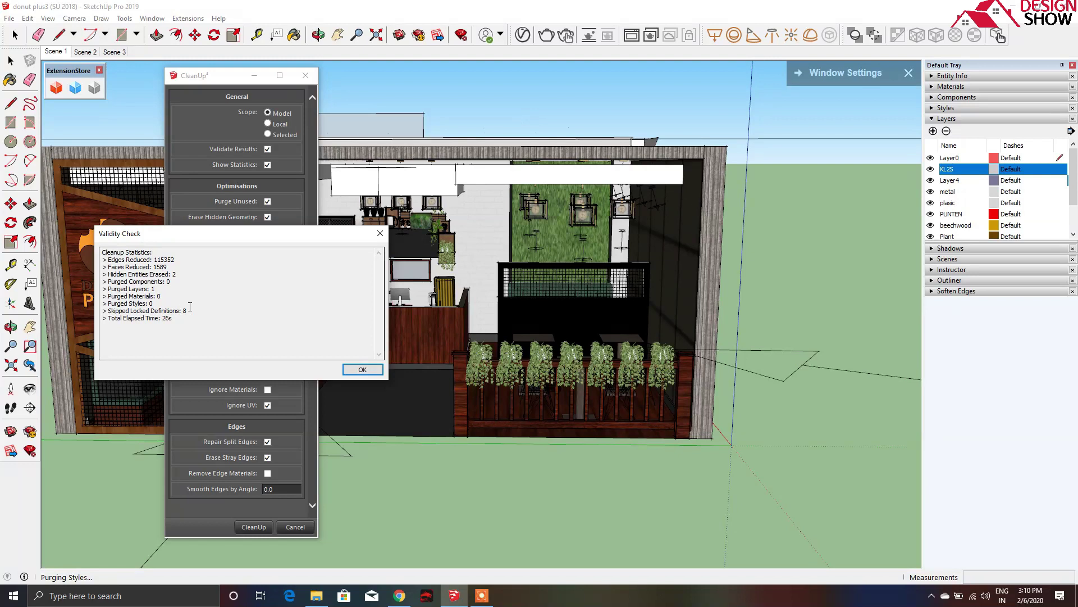
pyautogui.moveTo(204, 246); pyautogui.dragTo(486, 207)
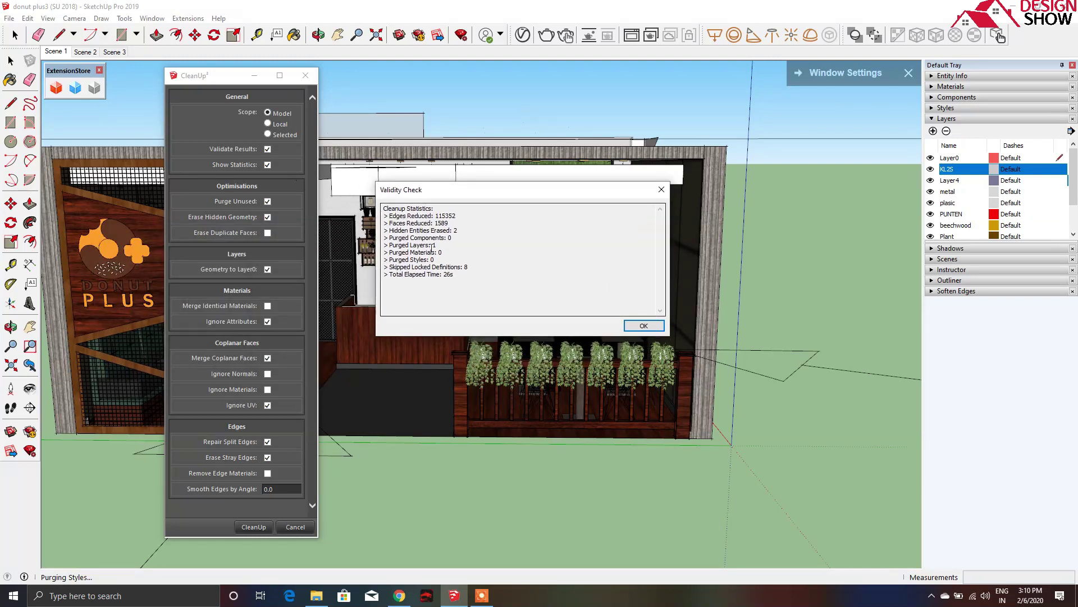
# Read the cleanup statistics (2 hidden entities erased, 8 locked definitions skipped) and dismiss the report.
pyautogui.moveTo(472, 283)
pyautogui.mouseDown()
pyautogui.moveTo(387, 237)
pyautogui.moveTo(386, 202)
pyautogui.mouseUp()
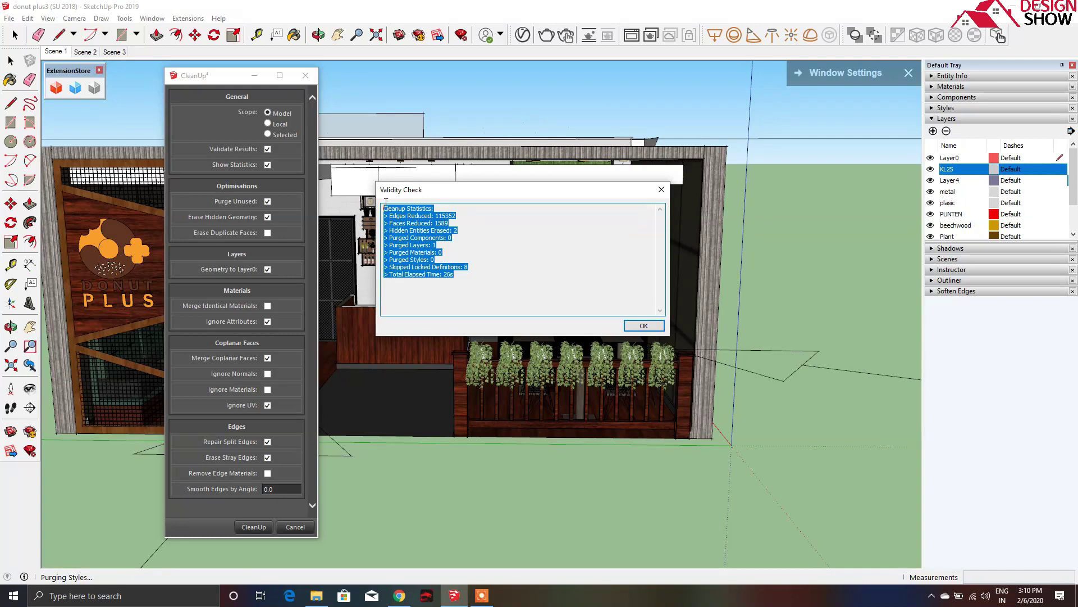
pyautogui.click(463, 247)
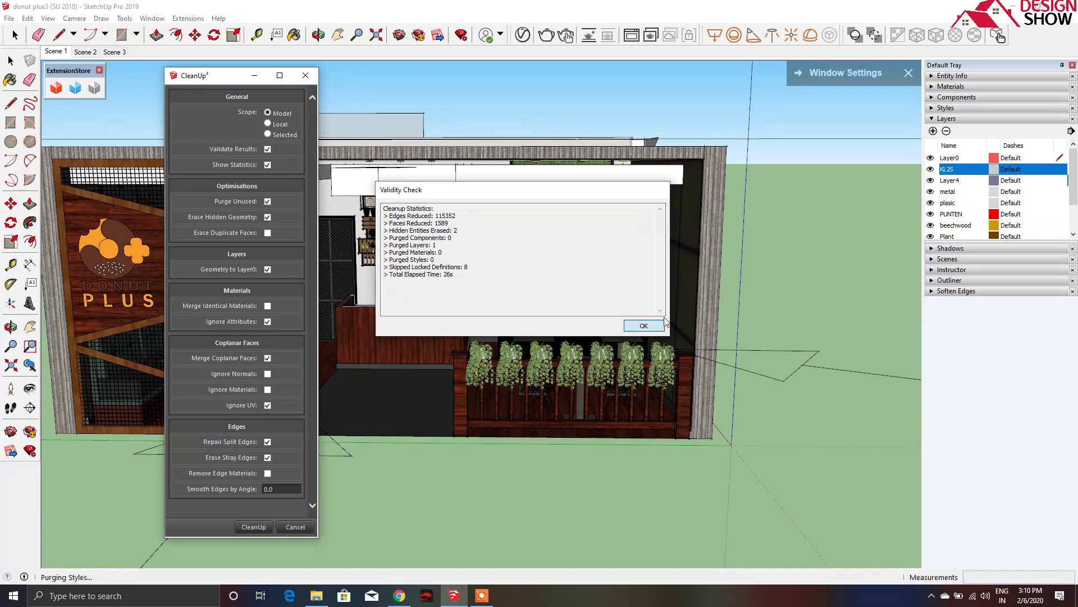
pyautogui.click(644, 326)
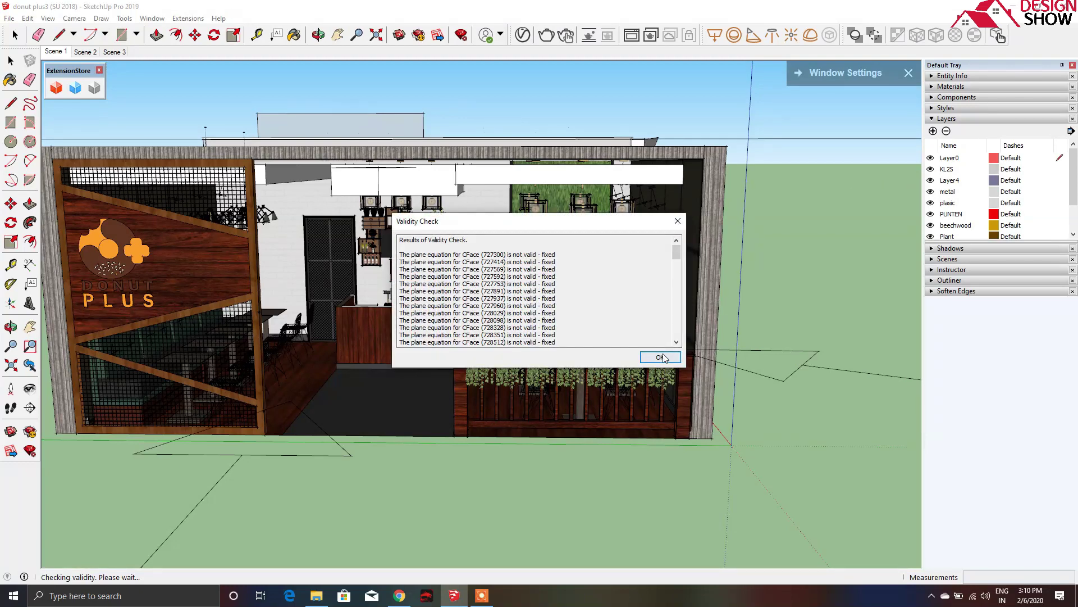
# Close the validity results and try hiding the plasic layer and Layer0, dismissing the current-layer warnings.
pyautogui.click(662, 355)
pyautogui.click(939, 204)
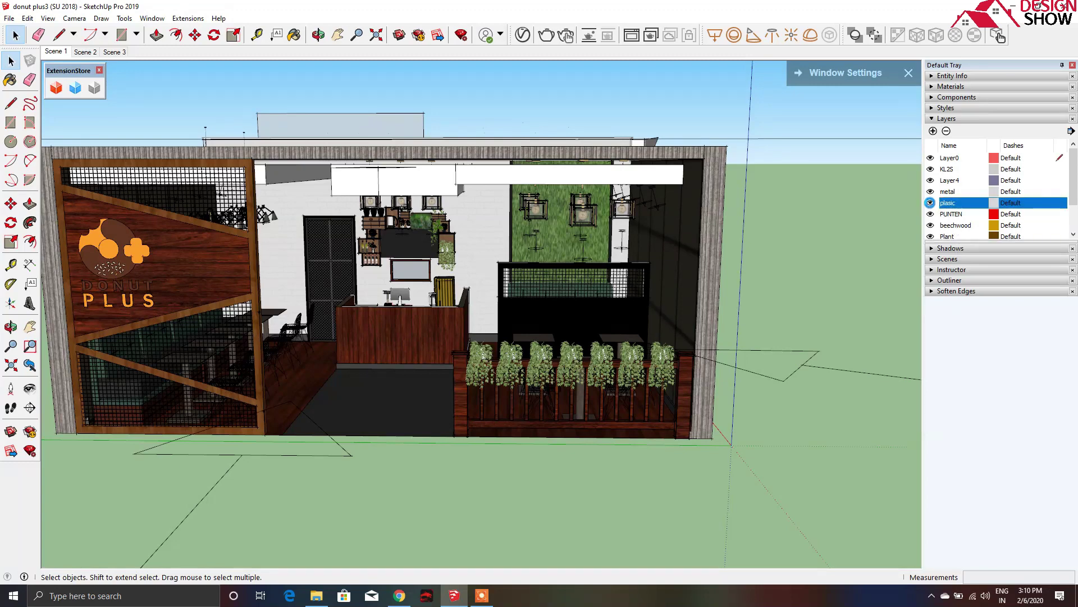
pyautogui.click(932, 214)
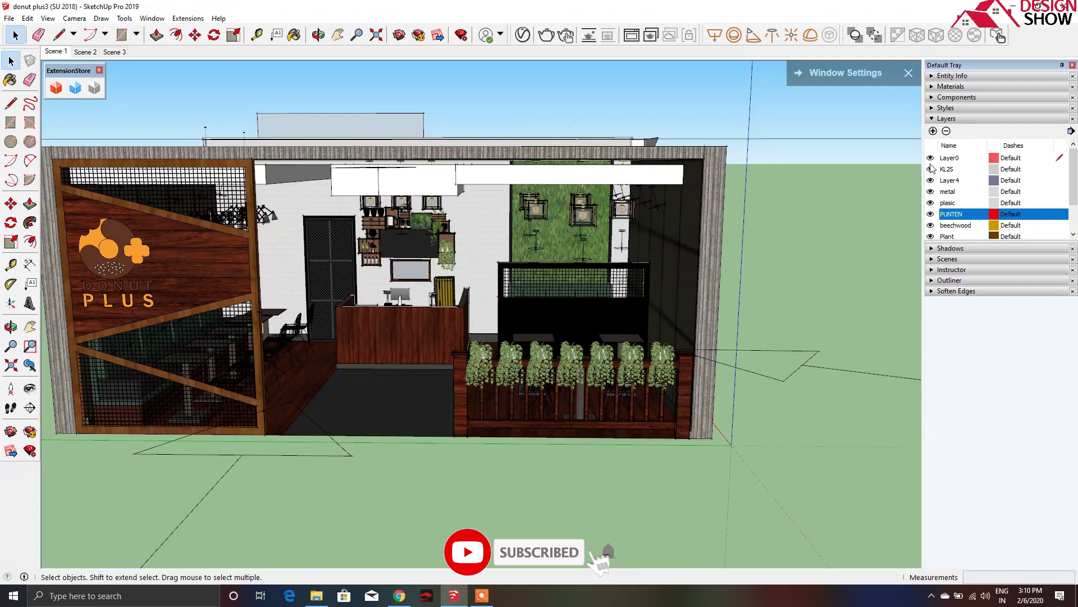
pyautogui.click(931, 158)
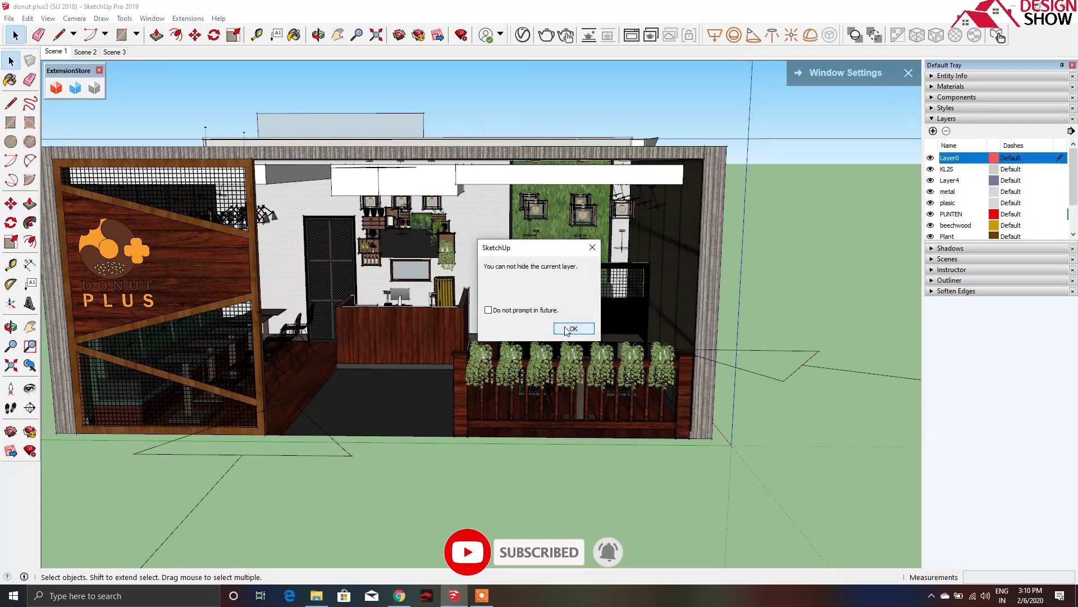
pyautogui.click(574, 328)
pyautogui.click(930, 158)
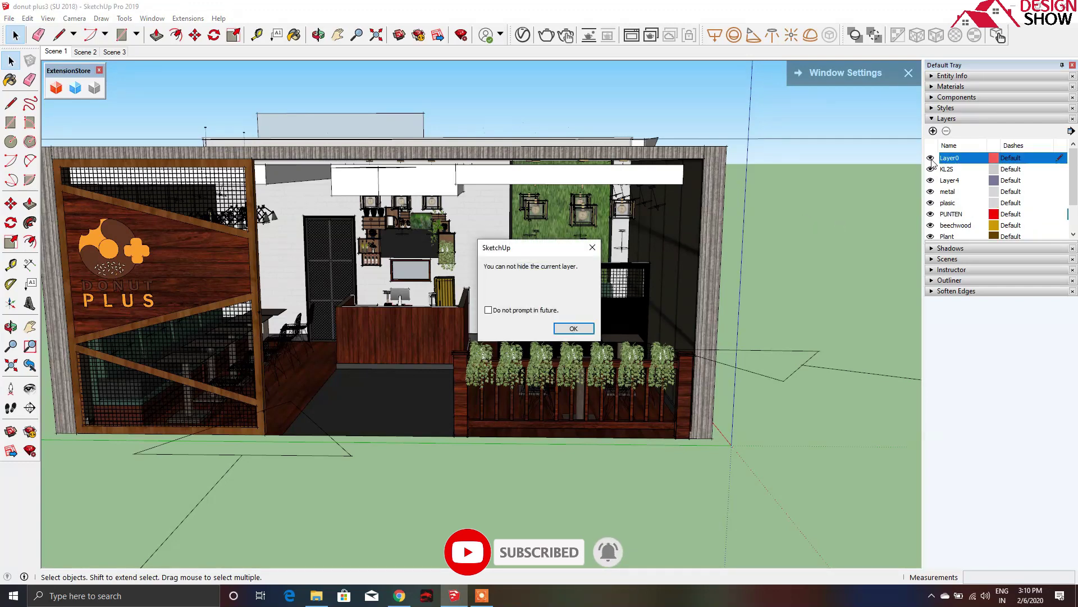
pyautogui.click(574, 328)
# Bring up the CleanUp³ cleanup options again for another pass.
pyautogui.scroll(-2, 965, 218)
pyautogui.scroll(2, 965, 218)
pyautogui.scroll(-2, 964, 218)
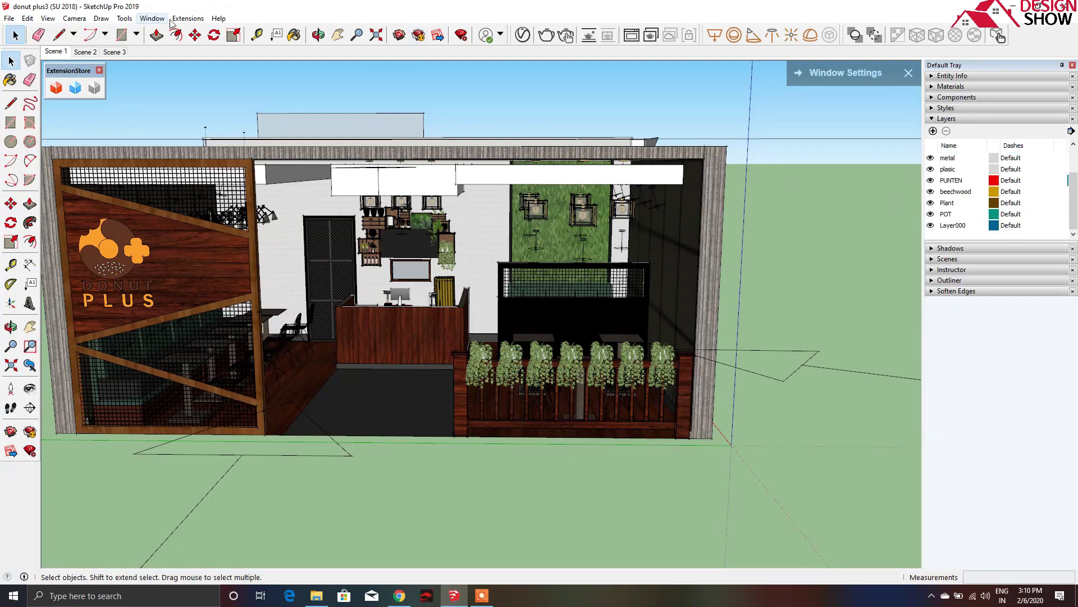
pyautogui.click(187, 18)
pyautogui.moveTo(202, 171)
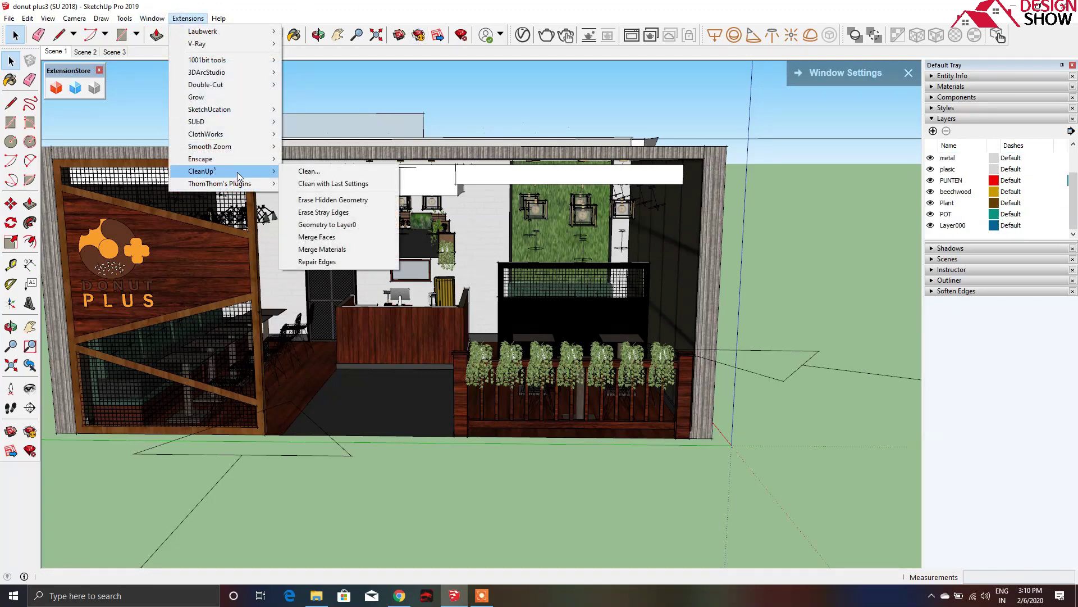
pyautogui.click(314, 172)
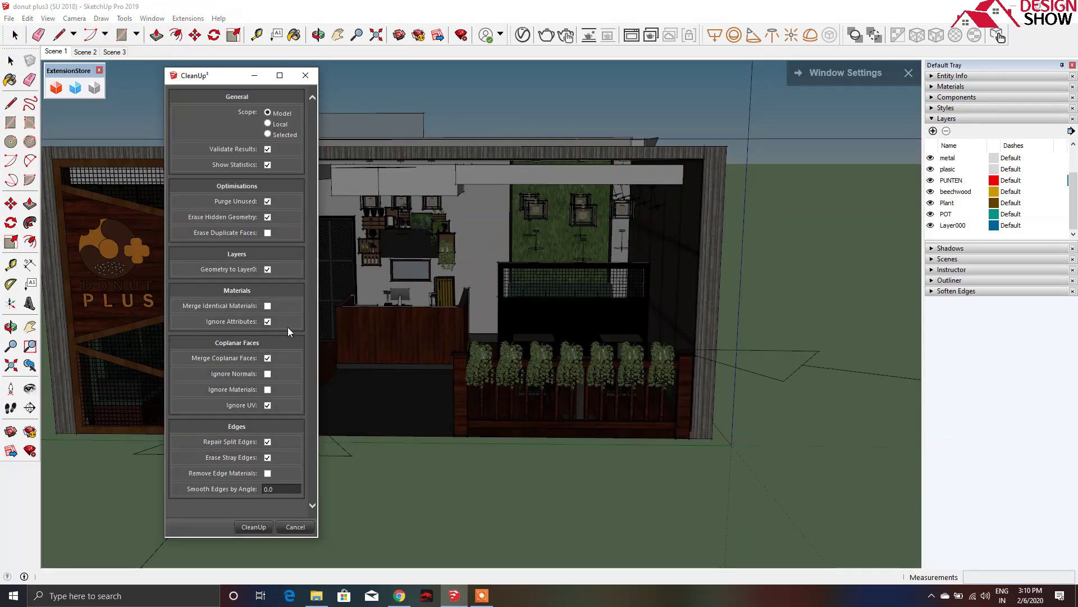
# Show the In Model materials, then set CleanUp³ to merge identical materials with Purge Unused off.
pyautogui.click(958, 86)
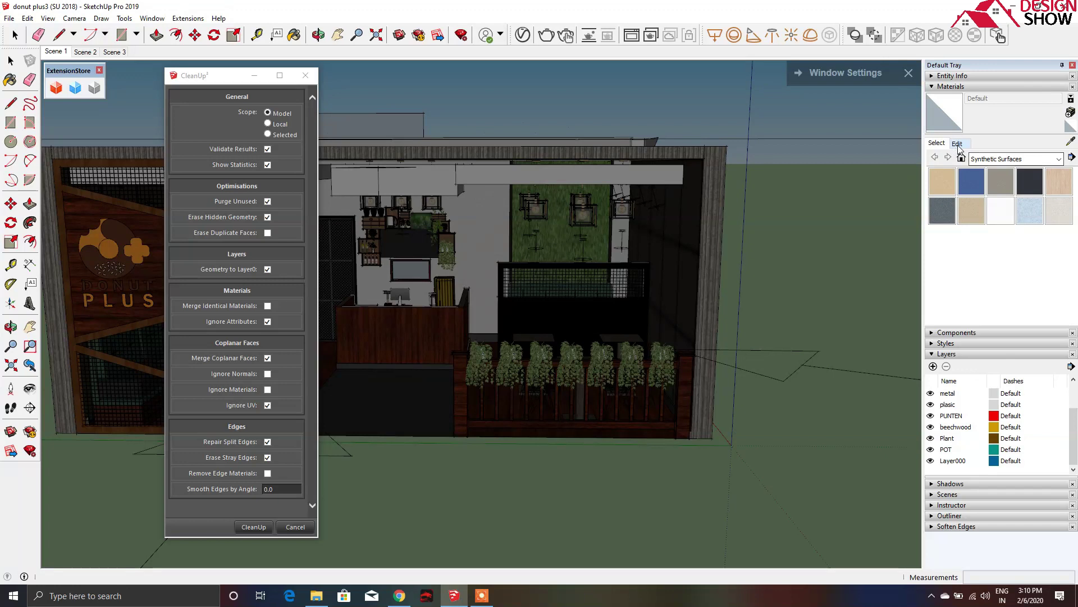
pyautogui.click(983, 160)
pyautogui.click(991, 171)
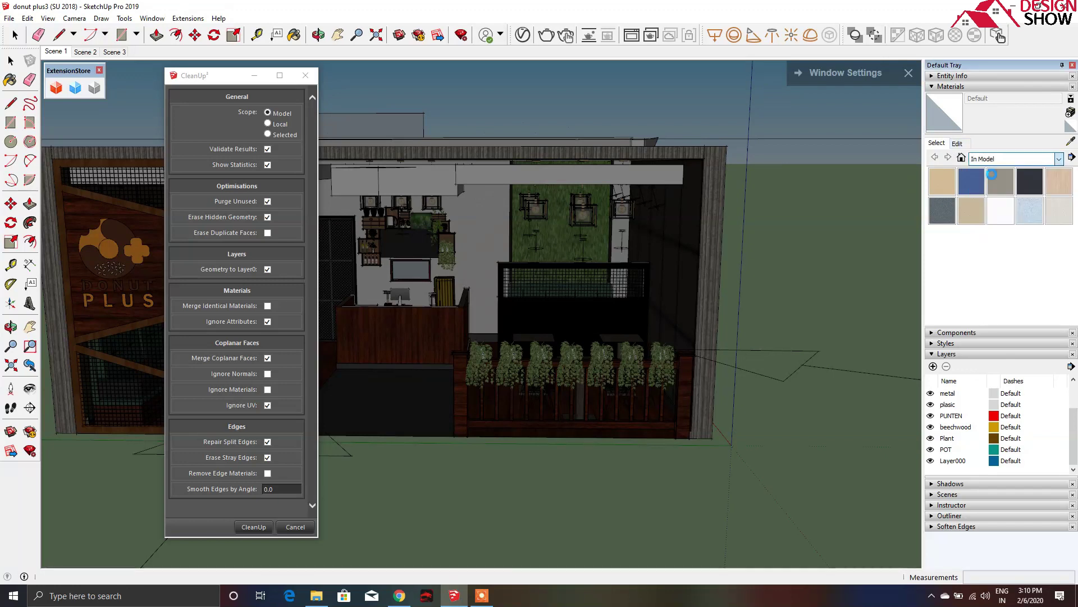
pyautogui.click(268, 307)
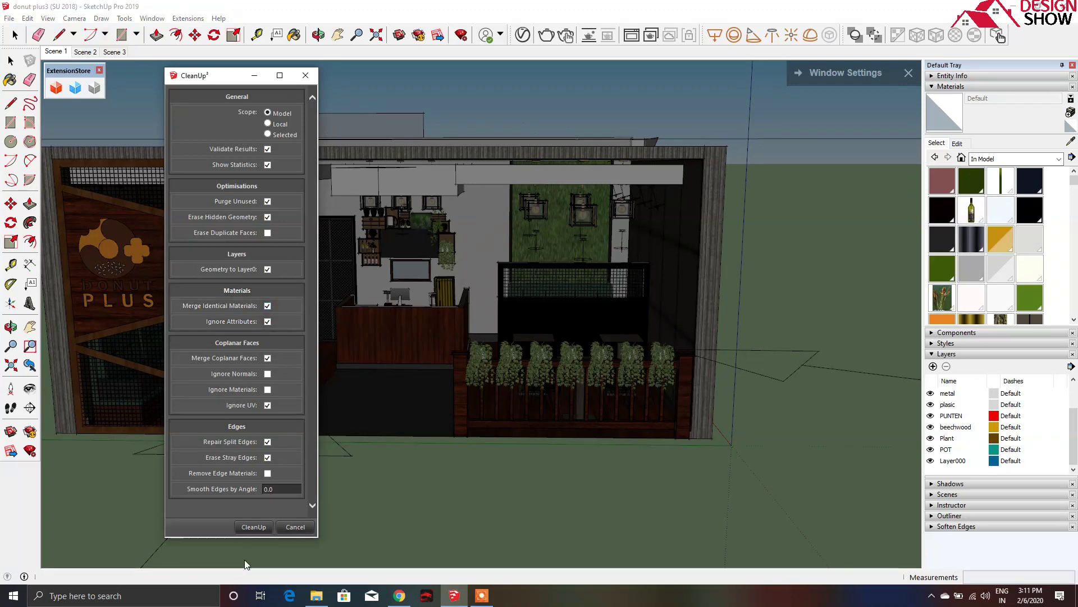
pyautogui.click(267, 201)
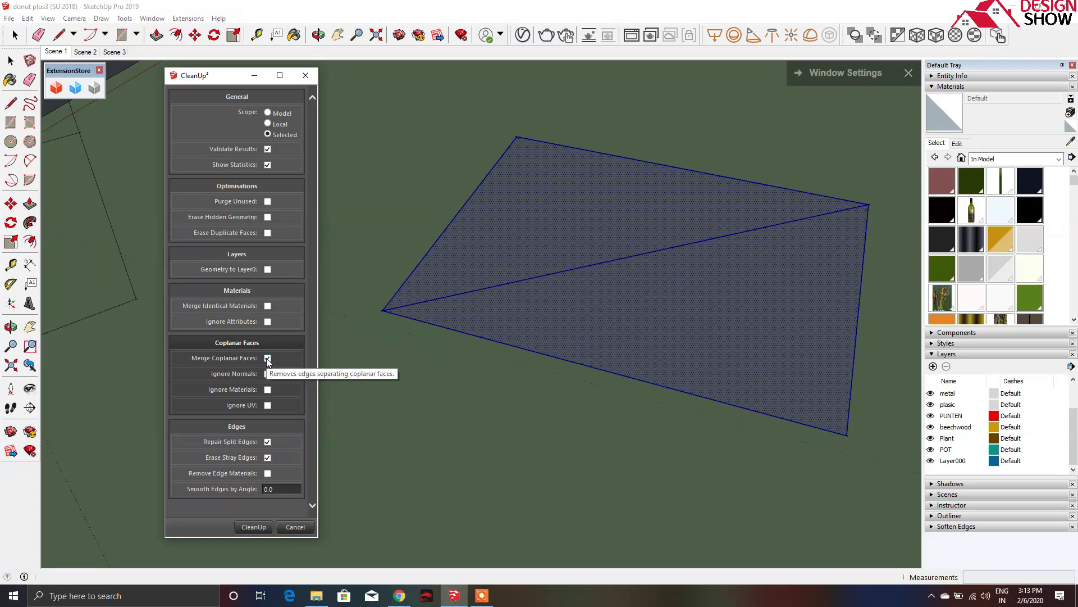
# Merge the selected split quad into one face (1 edge, 1 face reduced) and deselect it.
pyautogui.moveTo(582, 281); pyautogui.dragTo(600, 298, button='middle')
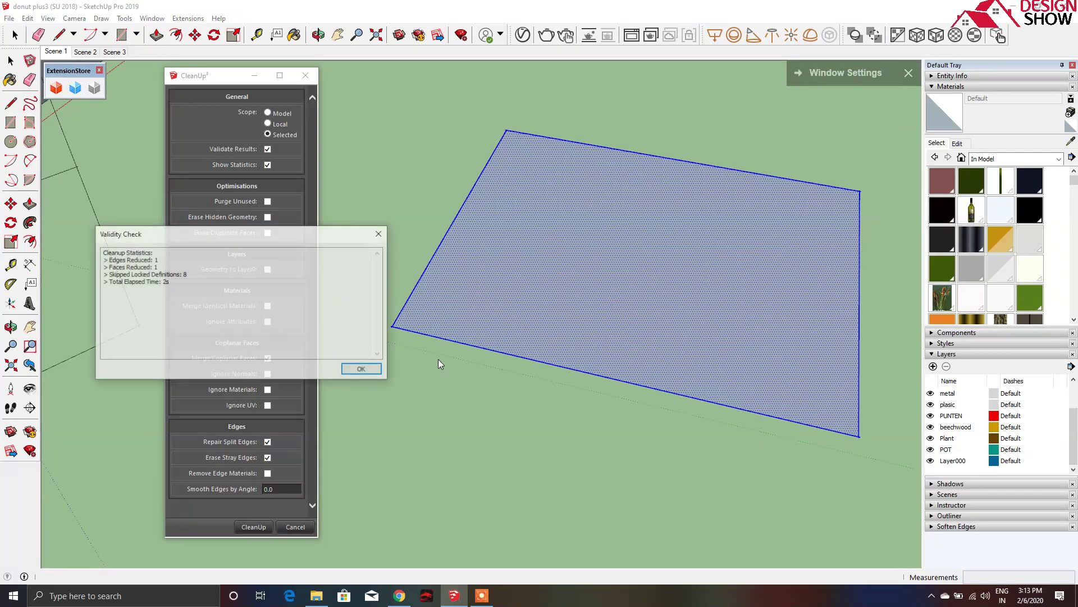
pyautogui.click(362, 370)
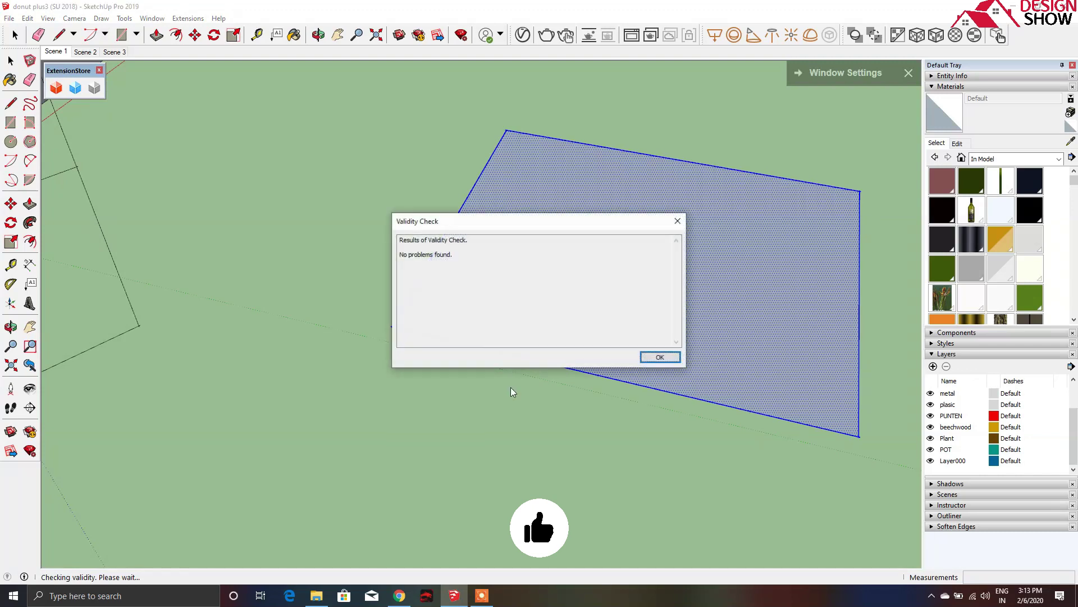
pyautogui.click(680, 355)
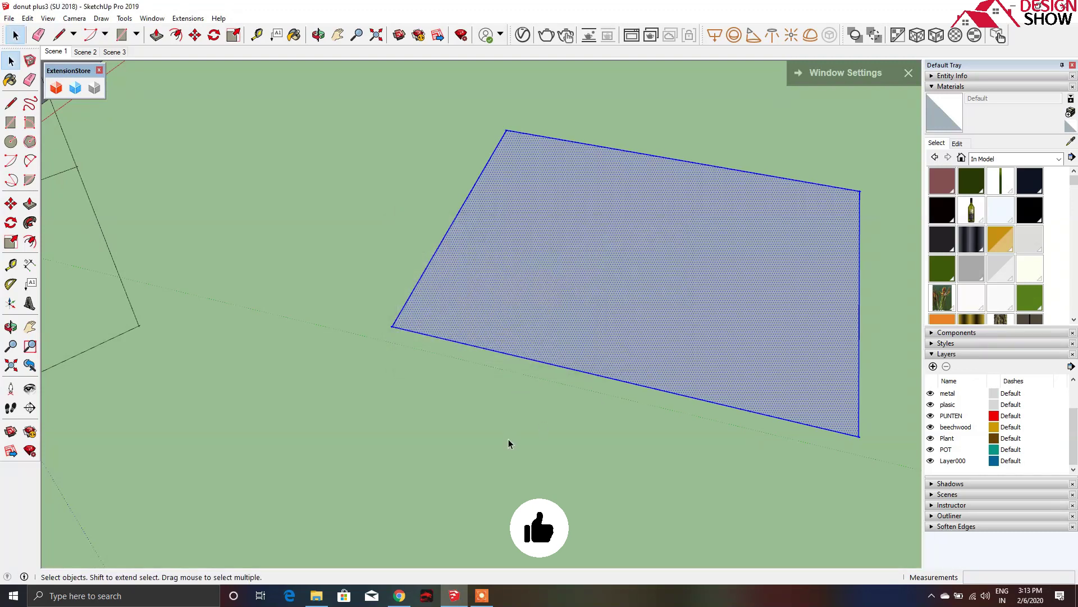
pyautogui.click(511, 443)
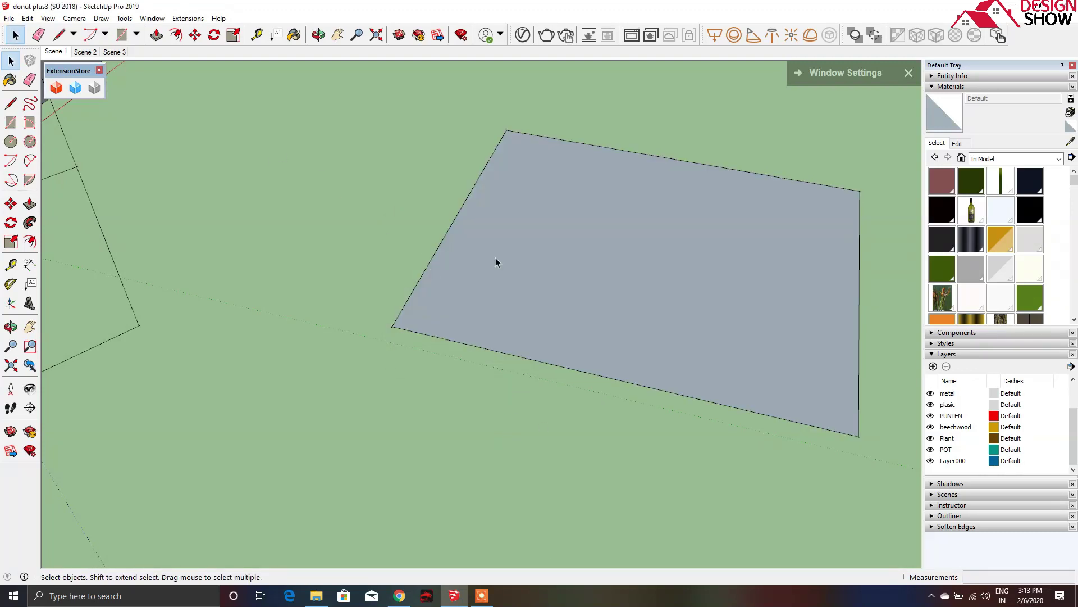
# Untick Repair Split Edges, Erase Stray Edges and Merge Coplanar Faces in the CleanUp³ options.
pyautogui.click(188, 19)
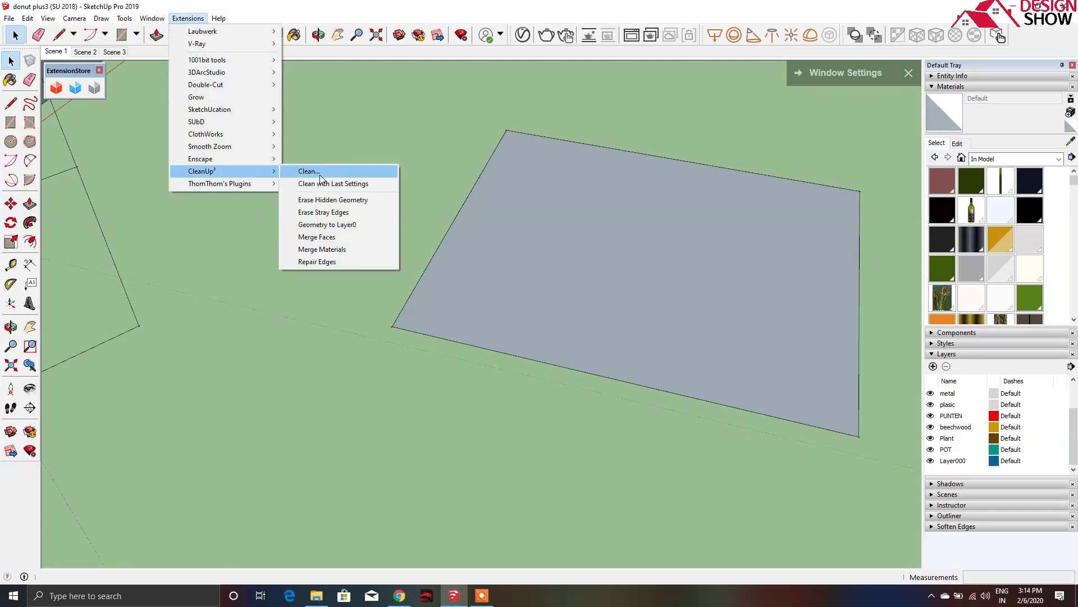
pyautogui.click(309, 170)
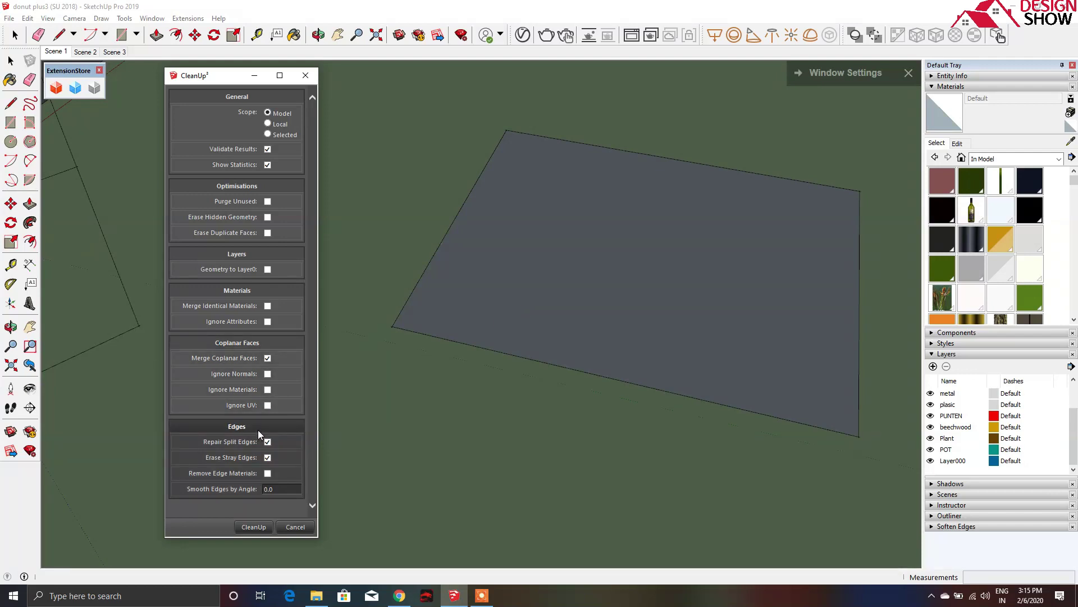
pyautogui.click(268, 458)
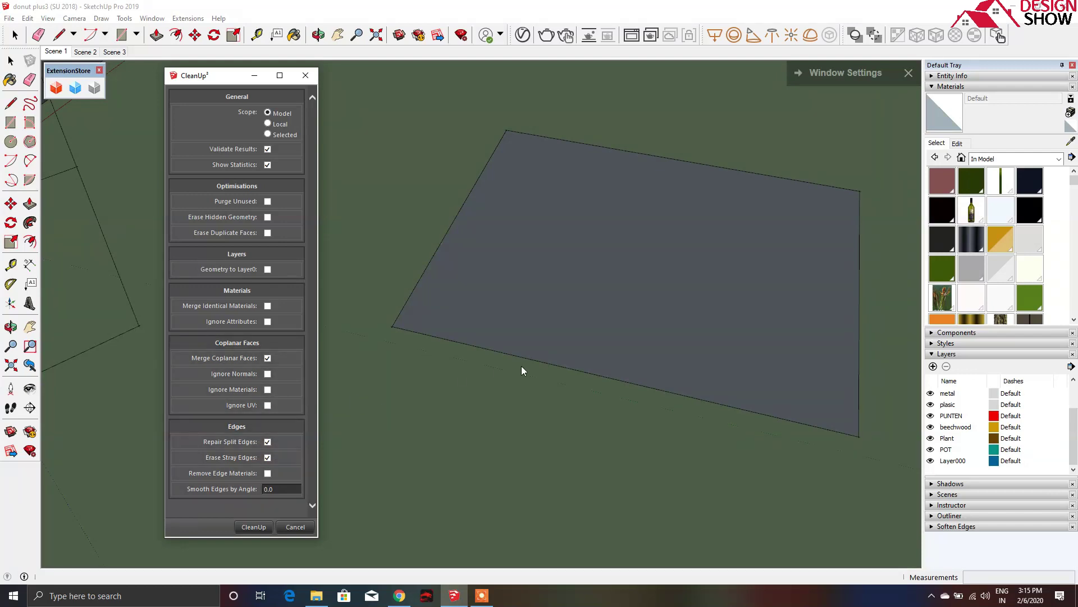
pyautogui.moveTo(390, 313); pyautogui.dragTo(329, 468, button='middle')
pyautogui.click(268, 441)
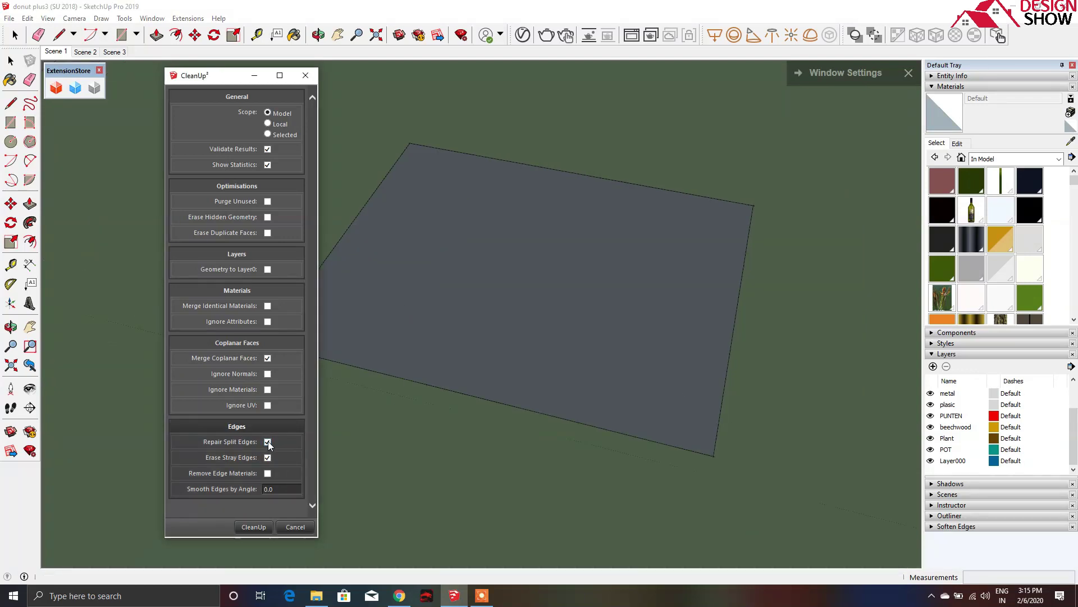
pyautogui.click(268, 457)
pyautogui.click(268, 358)
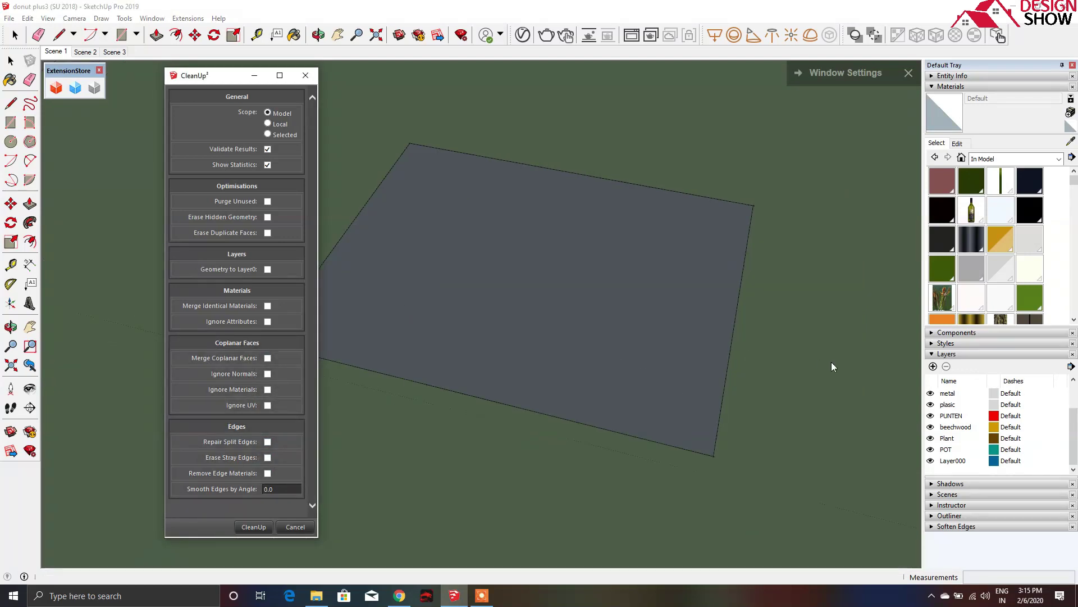
pyautogui.moveTo(572, 335); pyautogui.dragTo(392, 277, button='middle')
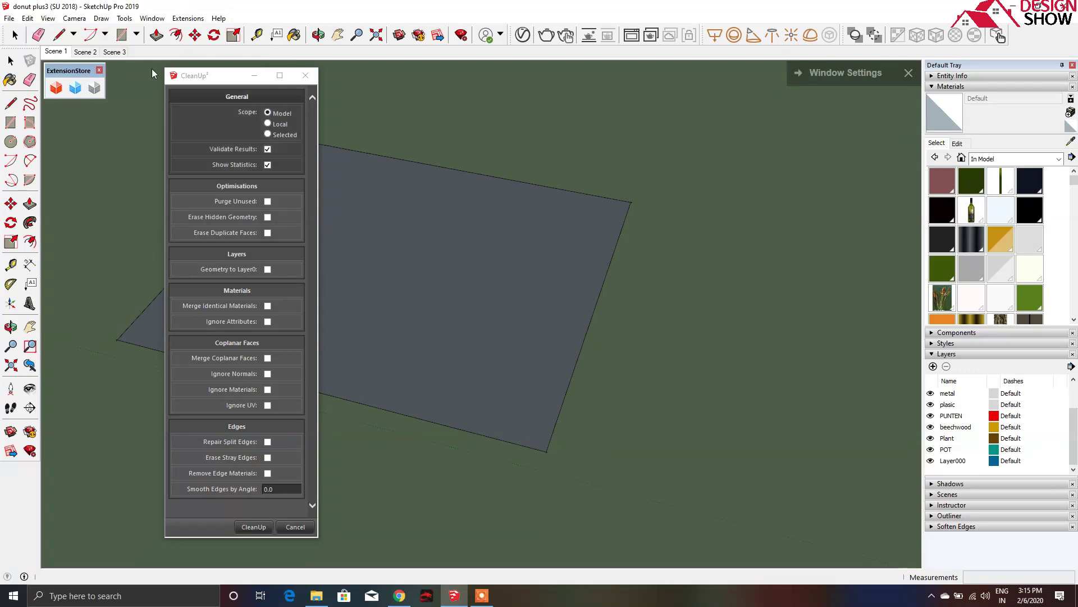
pyautogui.click(298, 75)
# Push/Pull the grey face up into a tall box.
pyautogui.moveTo(628, 308)
pyautogui.mouseDown(button='middle')
pyautogui.moveTo(449, 281)
pyautogui.moveTo(575, 335)
pyautogui.mouseUp(button='middle')
pyautogui.press('p')
pyautogui.moveTo(496, 260); pyautogui.dragTo(487, 130)
pyautogui.click(487, 131)
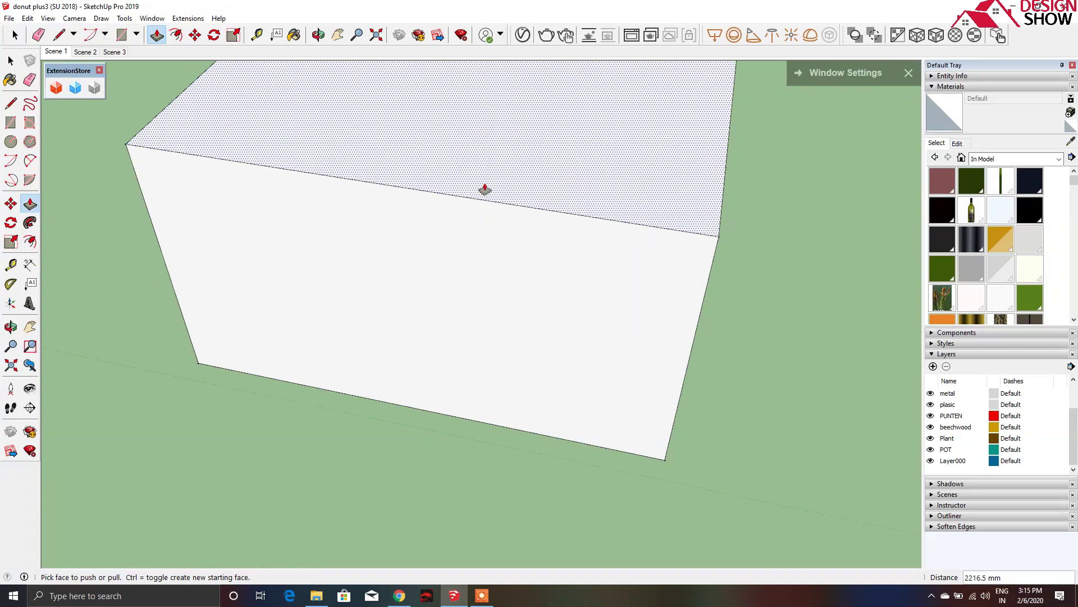
pyautogui.moveTo(501, 301); pyautogui.dragTo(524, 214, button='middle')
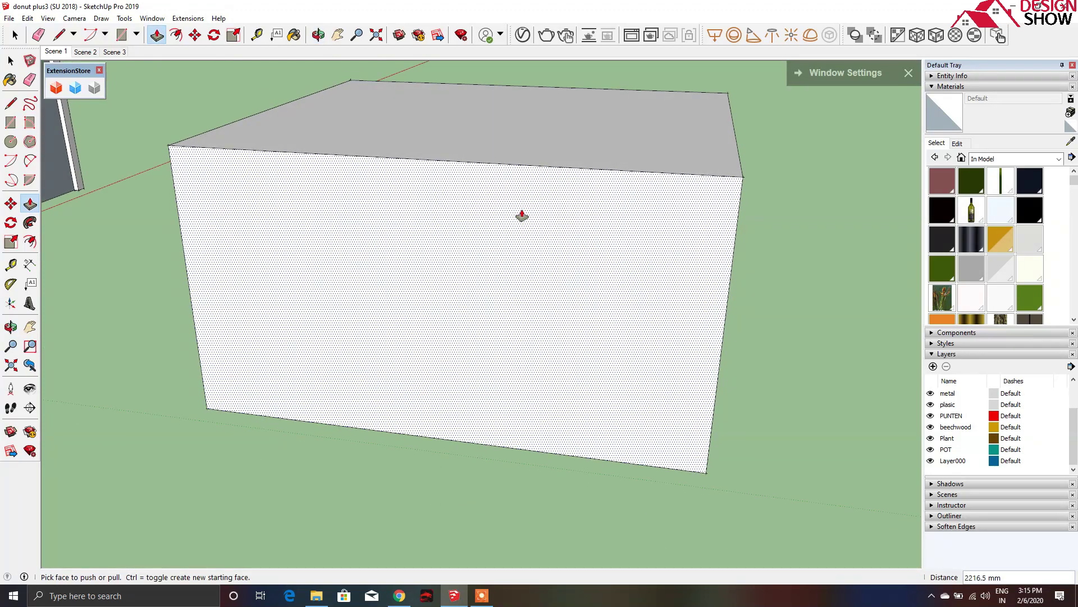
# Draw a diagonal line across the box's front face, bottom-left to top-right.
pyautogui.press('l')
pyautogui.click(207, 408)
pyautogui.click(741, 176)
pyautogui.press('space')
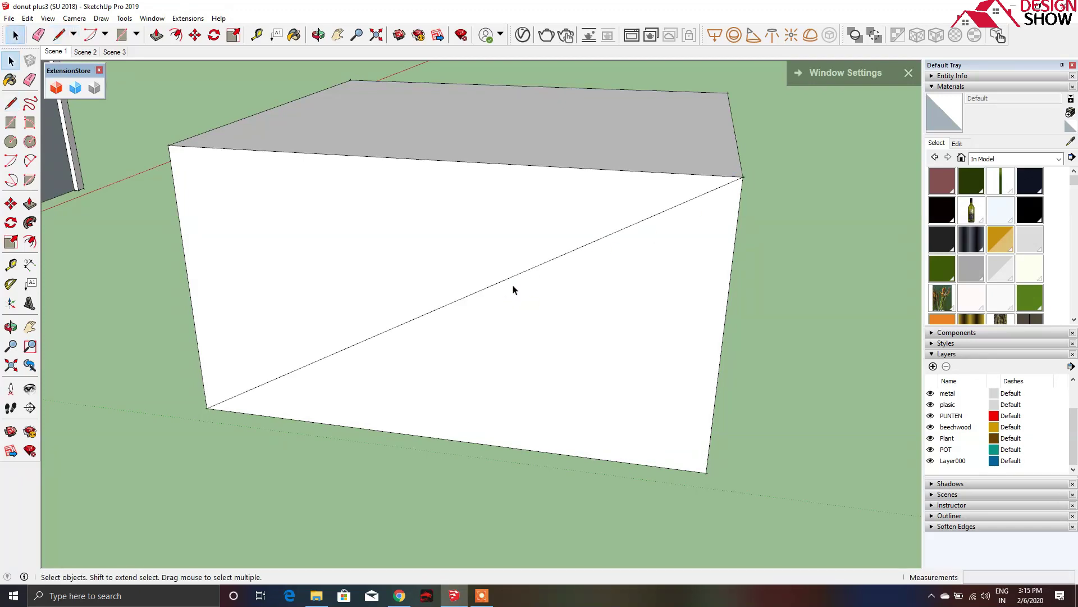
# Make two parallel copies of the diagonal, one above and one below it.
pyautogui.click(510, 281)
pyautogui.press('m')
pyautogui.click(501, 261)
pyautogui.press('ctrl')
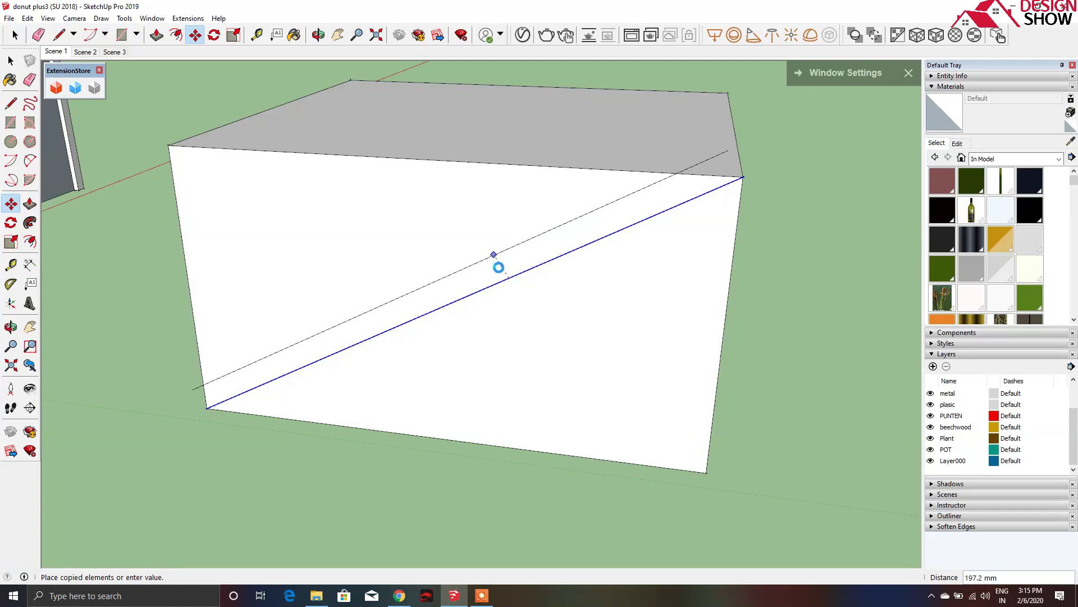
pyautogui.click(512, 287)
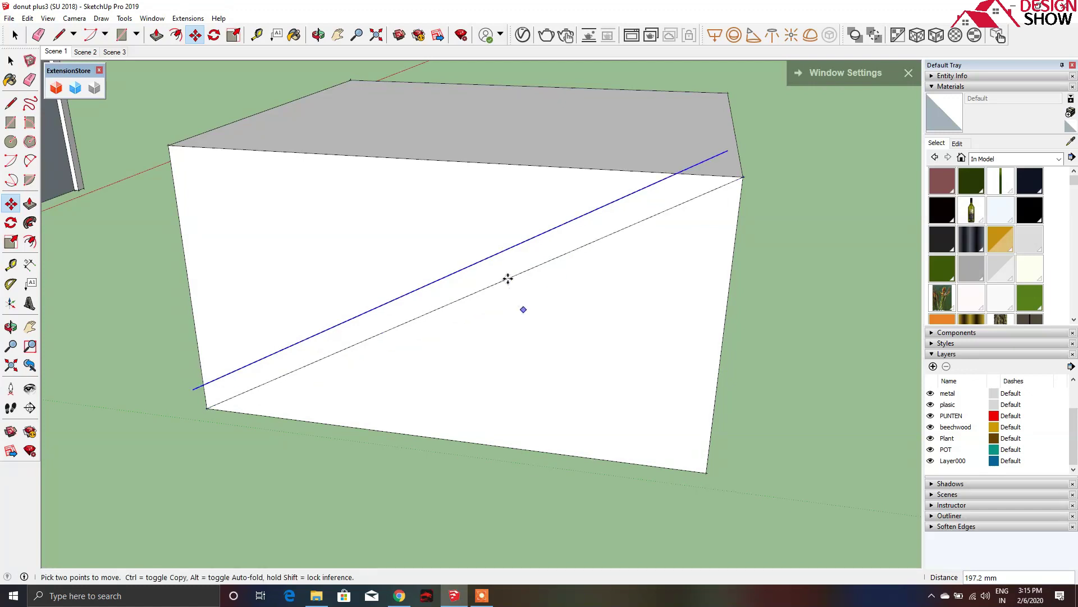
pyautogui.click(507, 278)
pyautogui.press('ctrl')
pyautogui.click(545, 331)
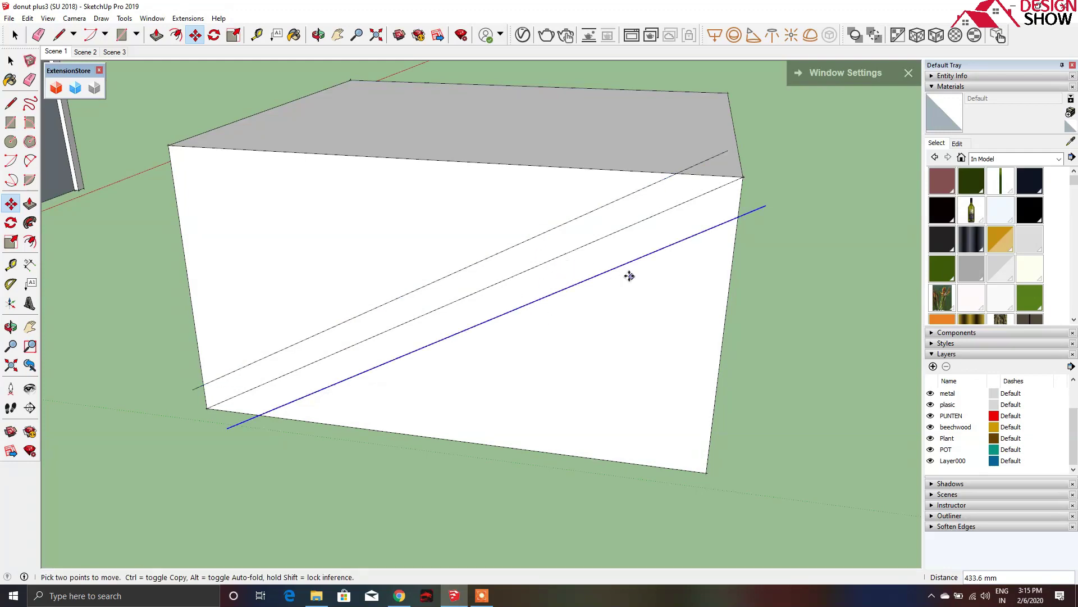
# Window-select the whole box together with its diagonal edges.
pyautogui.moveTo(597, 255); pyautogui.dragTo(564, 248, button='middle')
pyautogui.press('space')
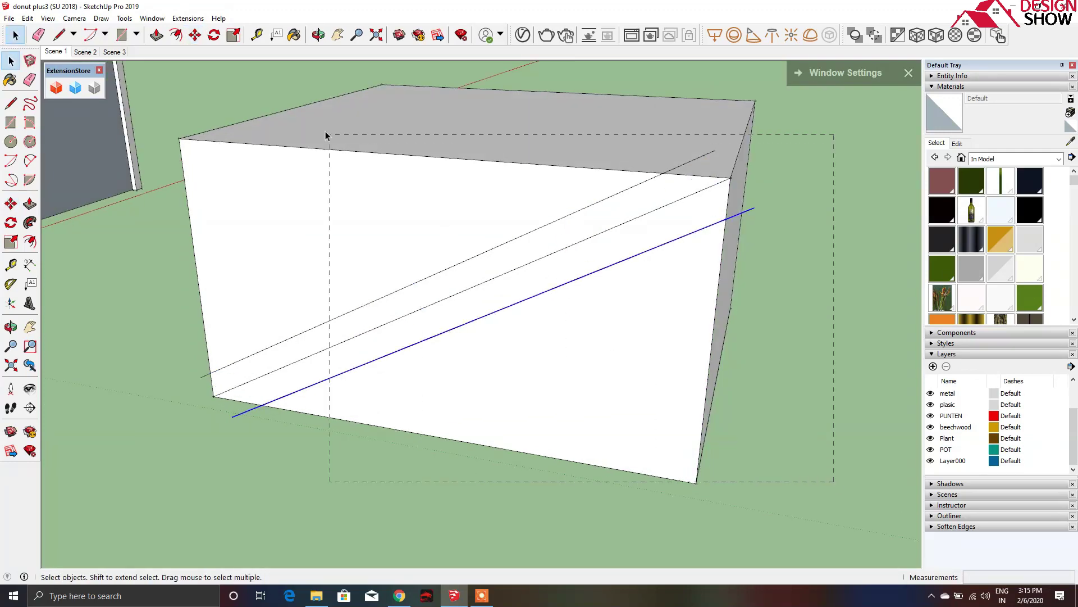
pyautogui.moveTo(213, 74); pyautogui.dragTo(231, 86)
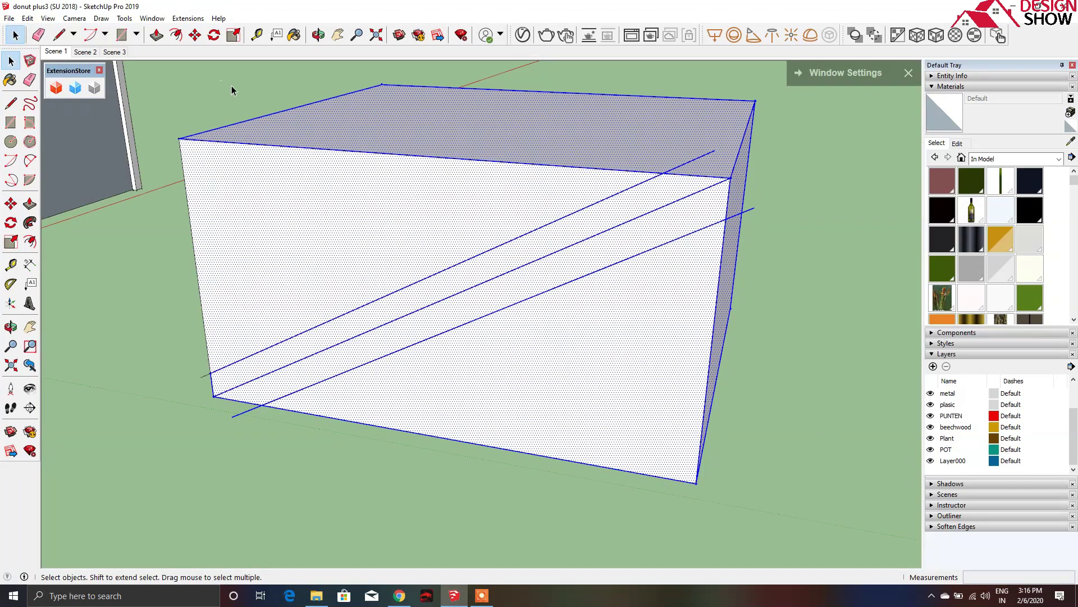
# Run CleanUp³ on the selected box with Erase Stray Edges turned on.
pyautogui.click(188, 18)
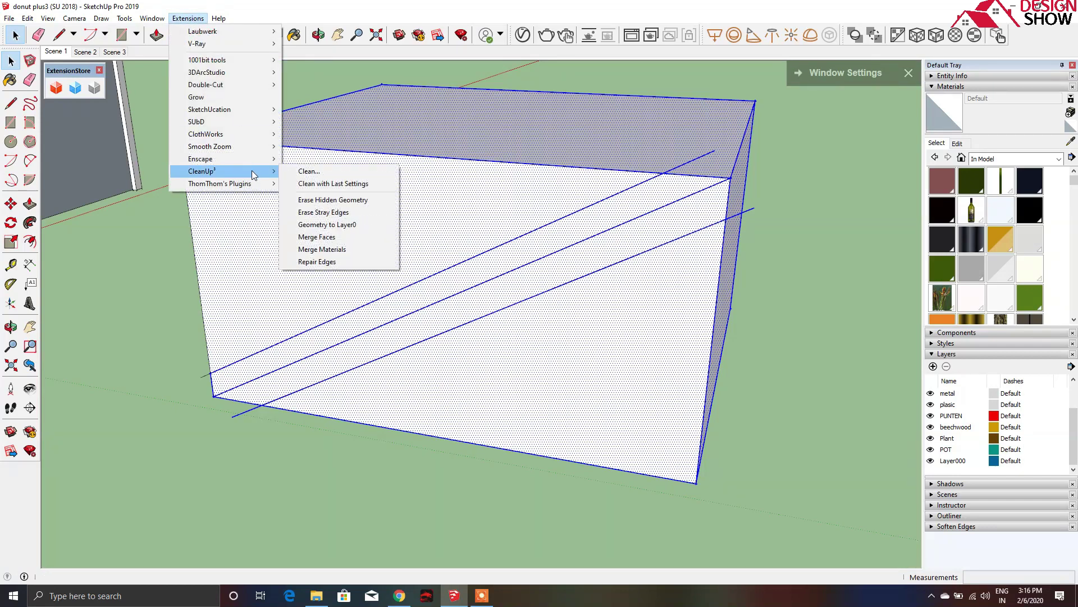
pyautogui.click(310, 171)
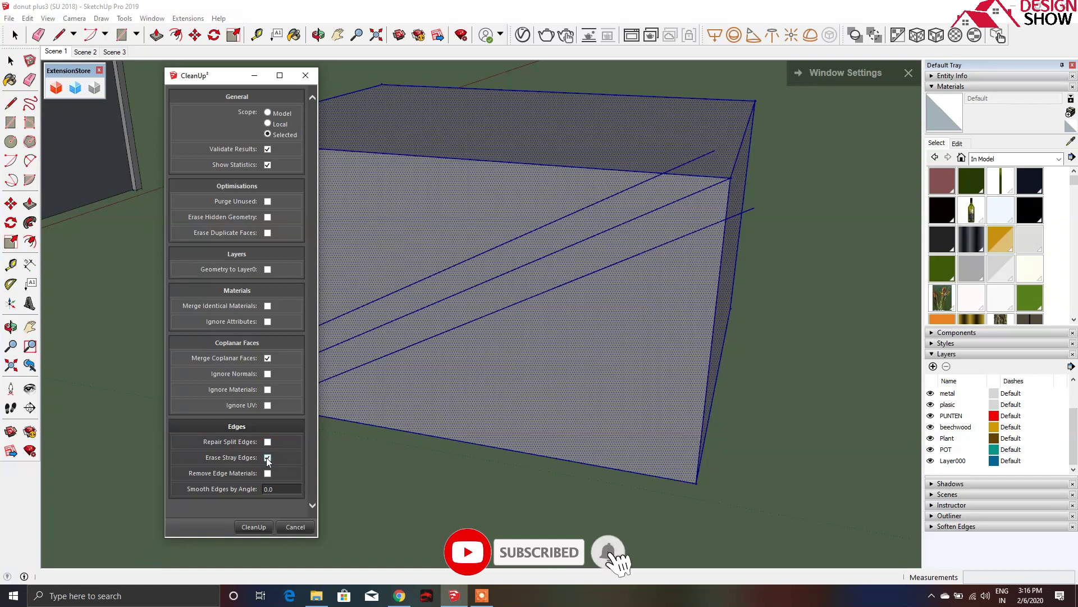
pyautogui.click(268, 442)
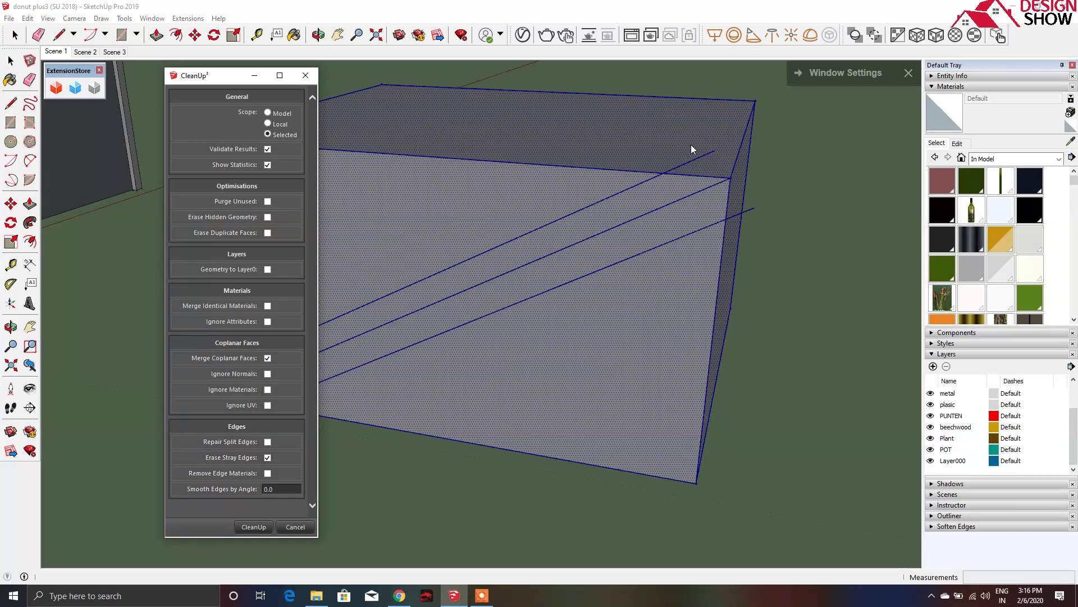
pyautogui.click(274, 488)
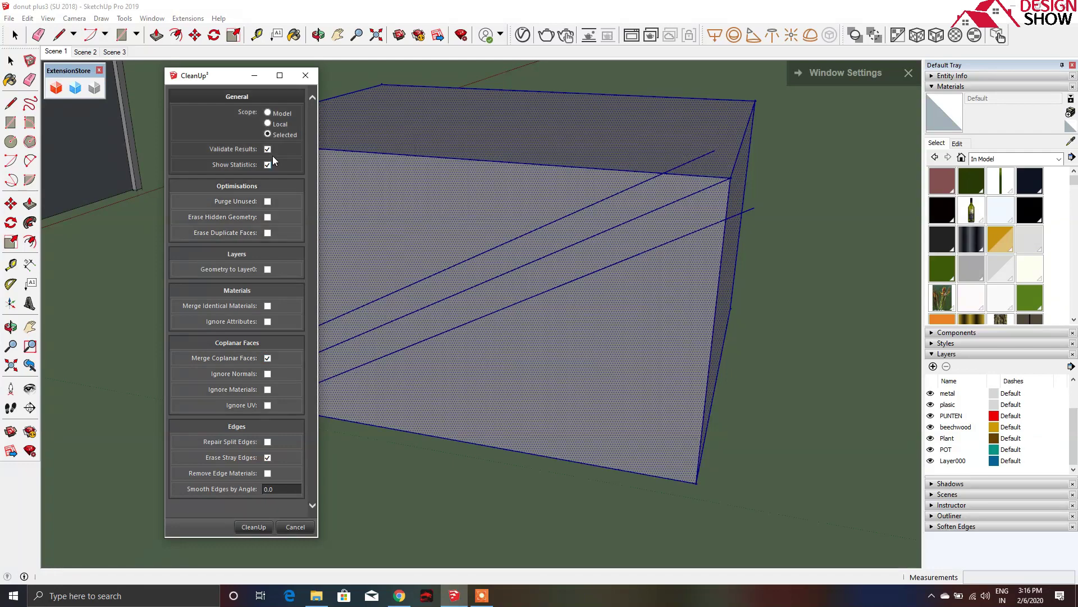
pyautogui.click(261, 530)
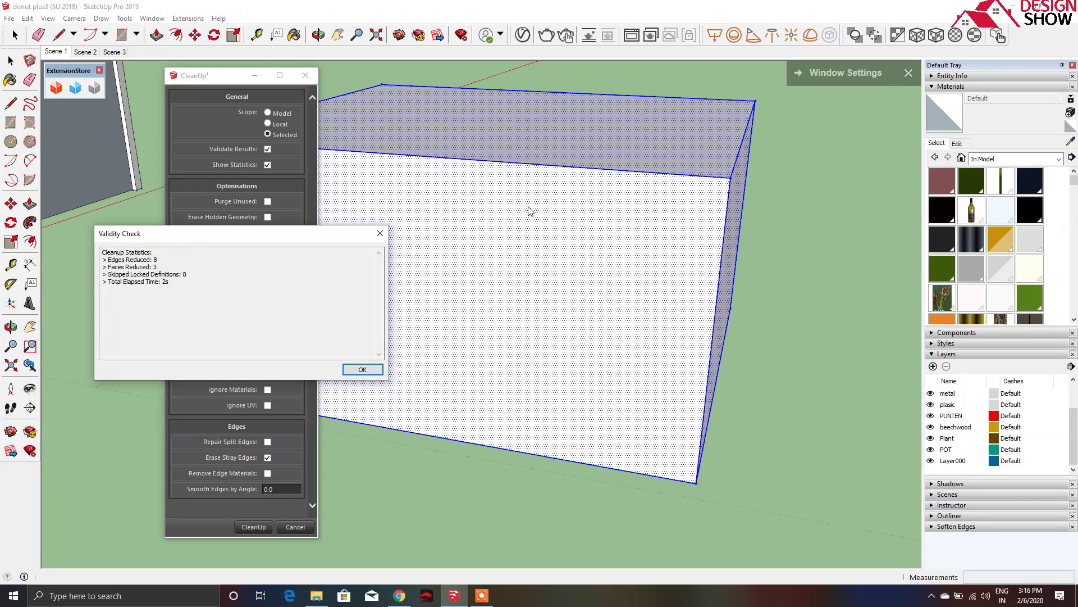
# Dismiss the statistics report (8 edges, 3 faces reduced) and the validity check message.
pyautogui.moveTo(208, 238); pyautogui.dragTo(531, 209)
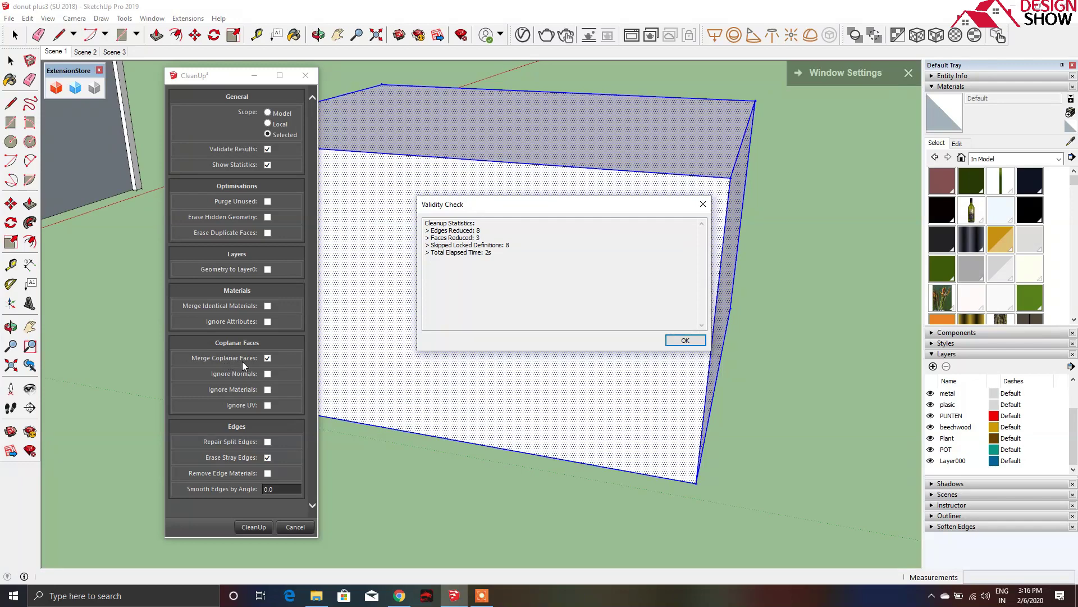
pyautogui.click(701, 344)
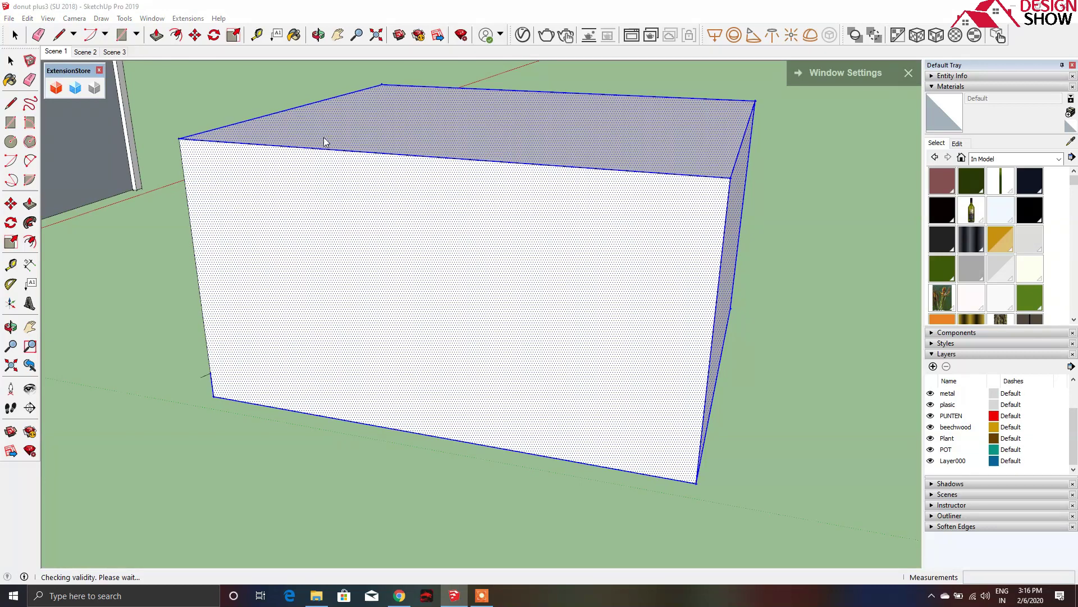
pyautogui.click(661, 357)
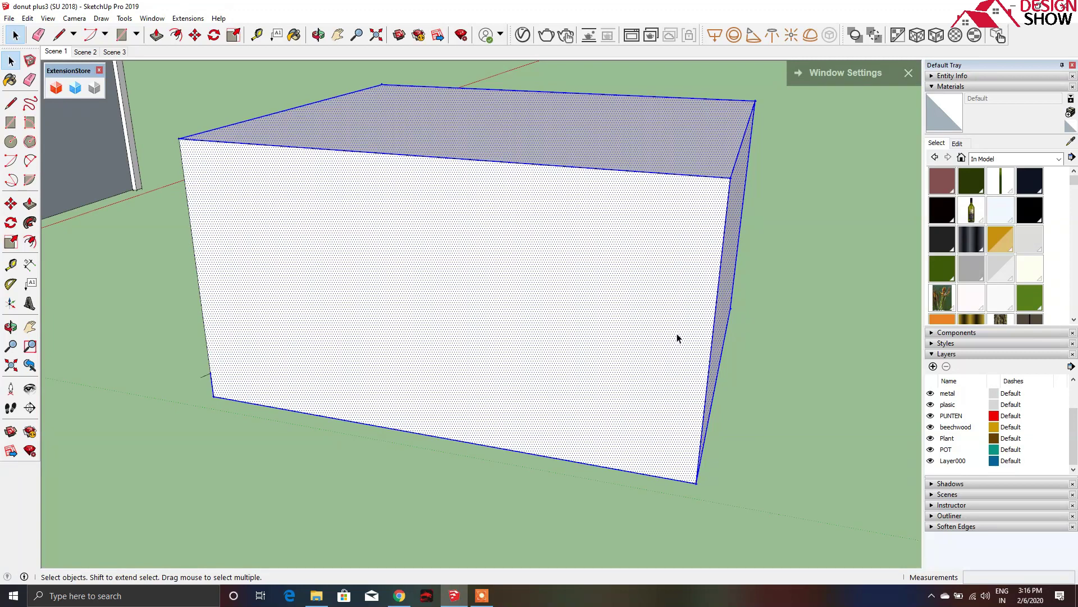
# Zoom out to show the café beside the deselected box and list the CleanUp³ commands.
pyautogui.moveTo(424, 285)
pyautogui.mouseDown(button='middle')
pyautogui.moveTo(608, 317)
pyautogui.moveTo(609, 230)
pyautogui.moveTo(406, 284)
pyautogui.moveTo(758, 234)
pyautogui.mouseUp(button='middle')
pyautogui.scroll(-3, 669, 240)
pyautogui.scroll(-3, 669, 307)
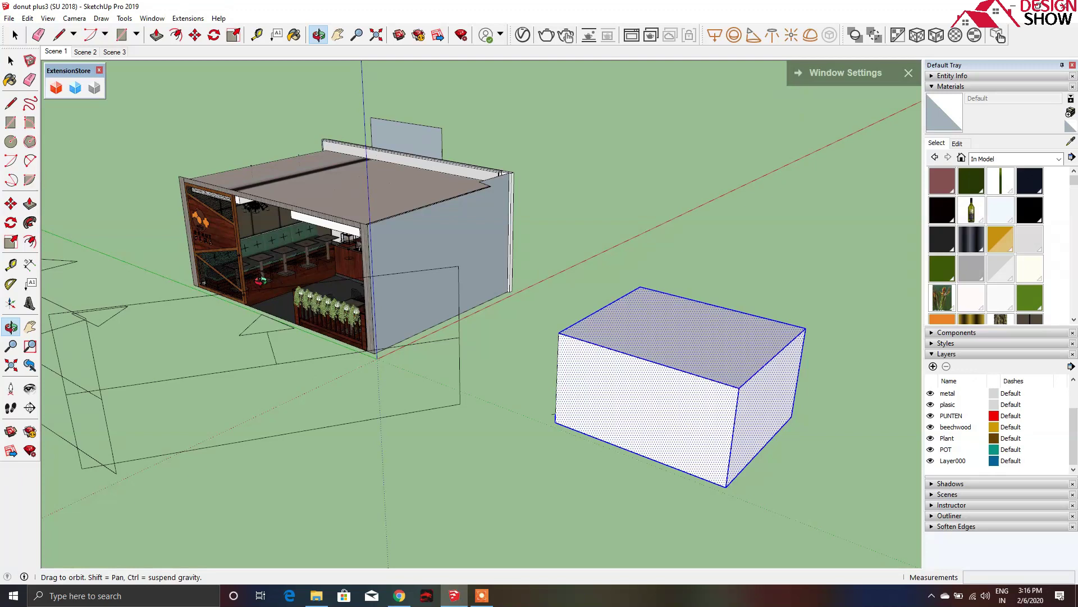
pyautogui.click(758, 234)
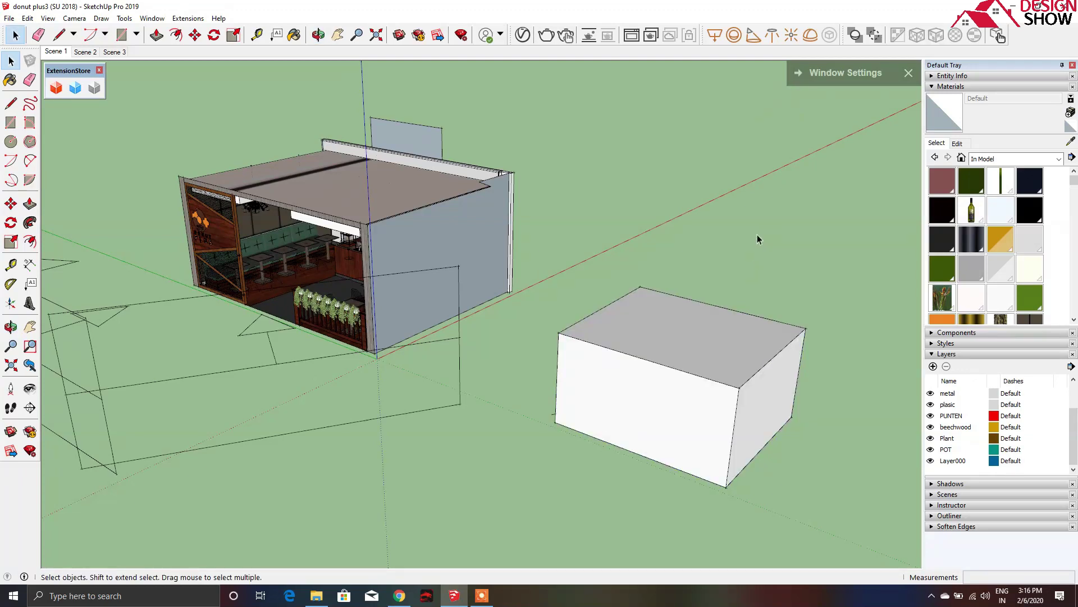
pyautogui.click(191, 24)
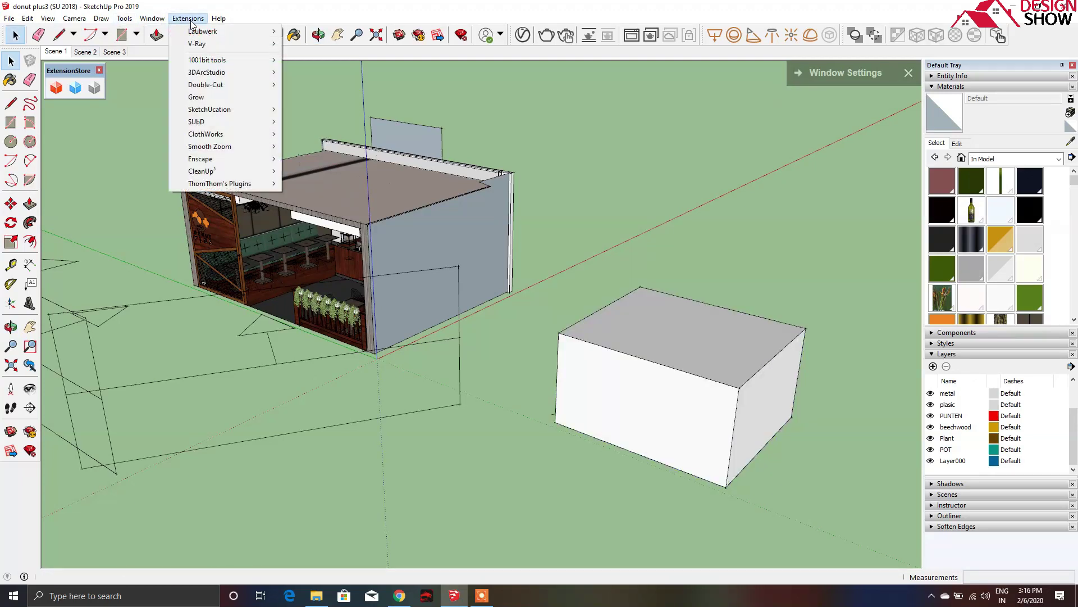
pyautogui.moveTo(202, 171)
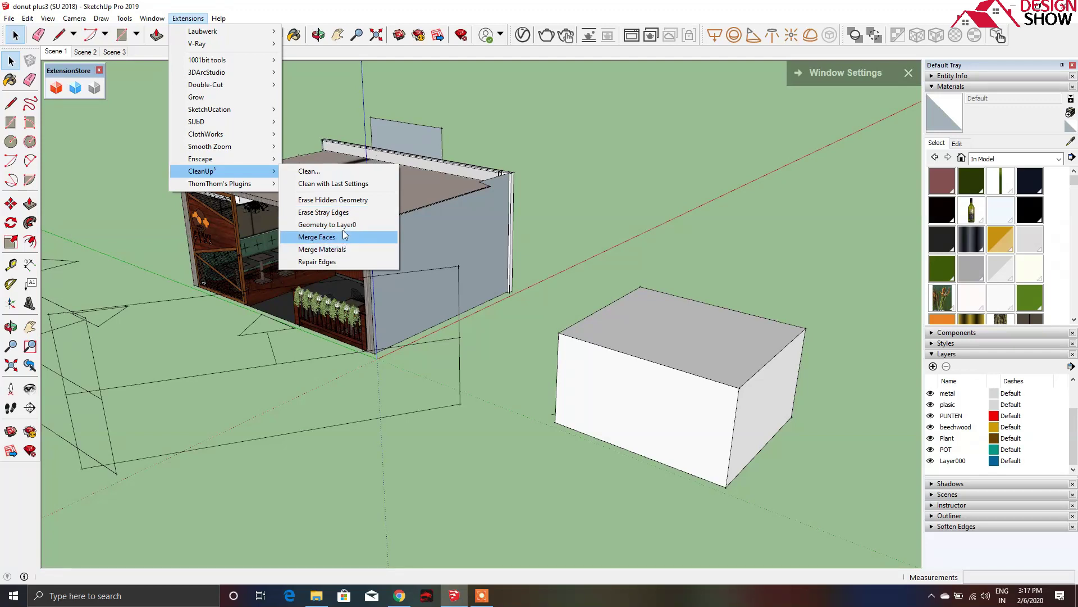
# Erase hidden geometry from the model, then clean it with the last-used CleanUp³ settings.
pyautogui.click(352, 201)
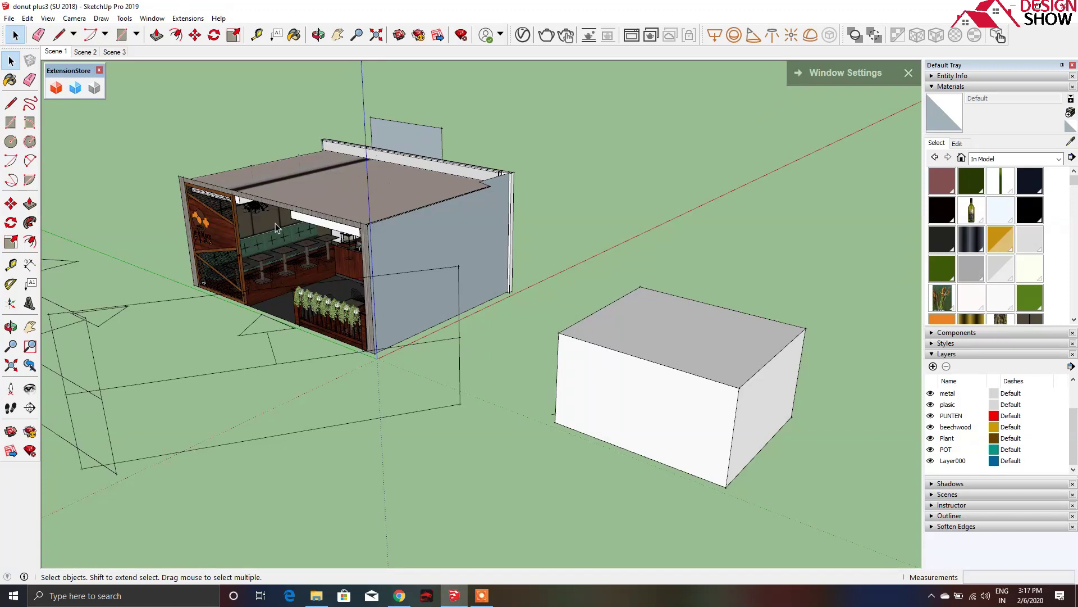
pyautogui.click(190, 19)
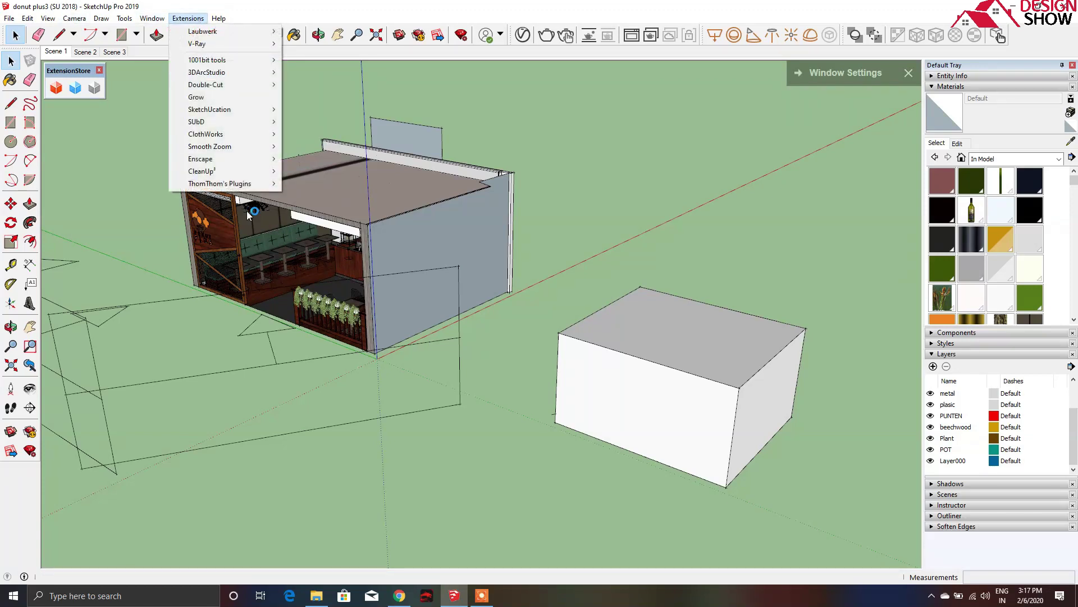
pyautogui.click(345, 238)
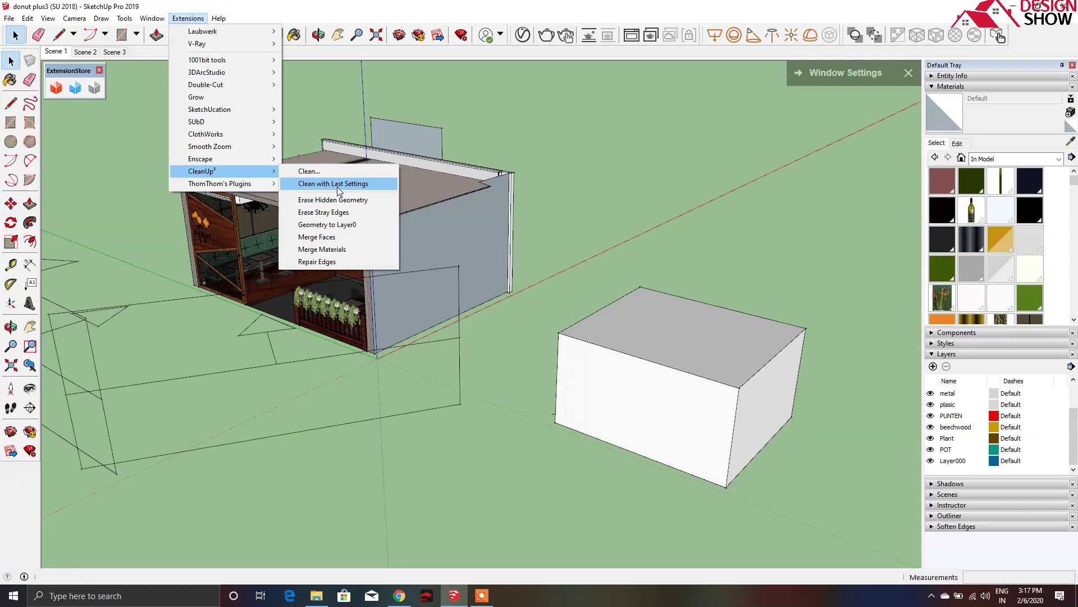
pyautogui.click(338, 189)
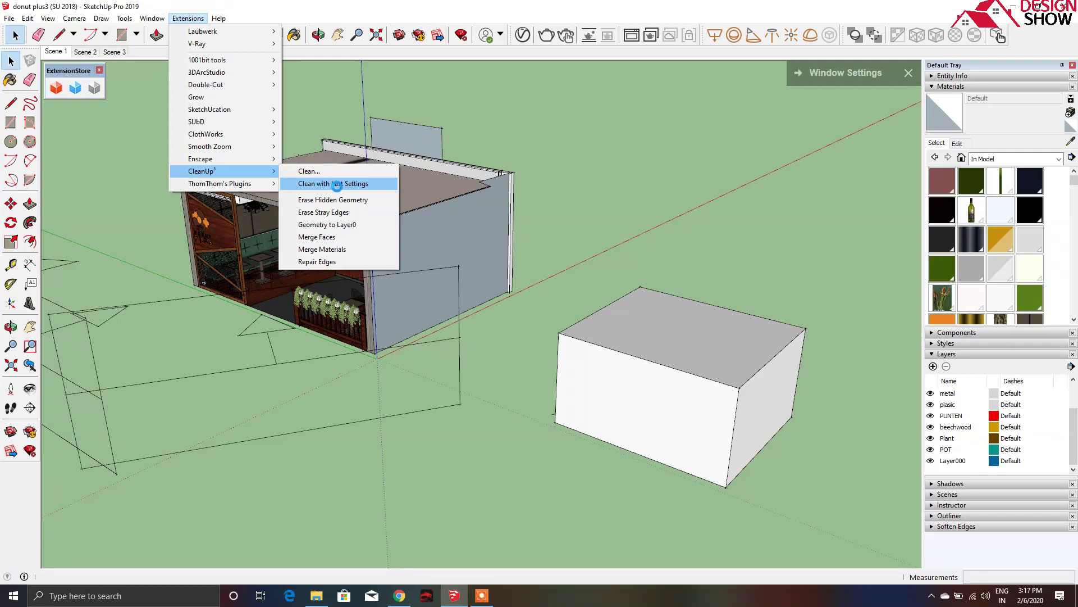